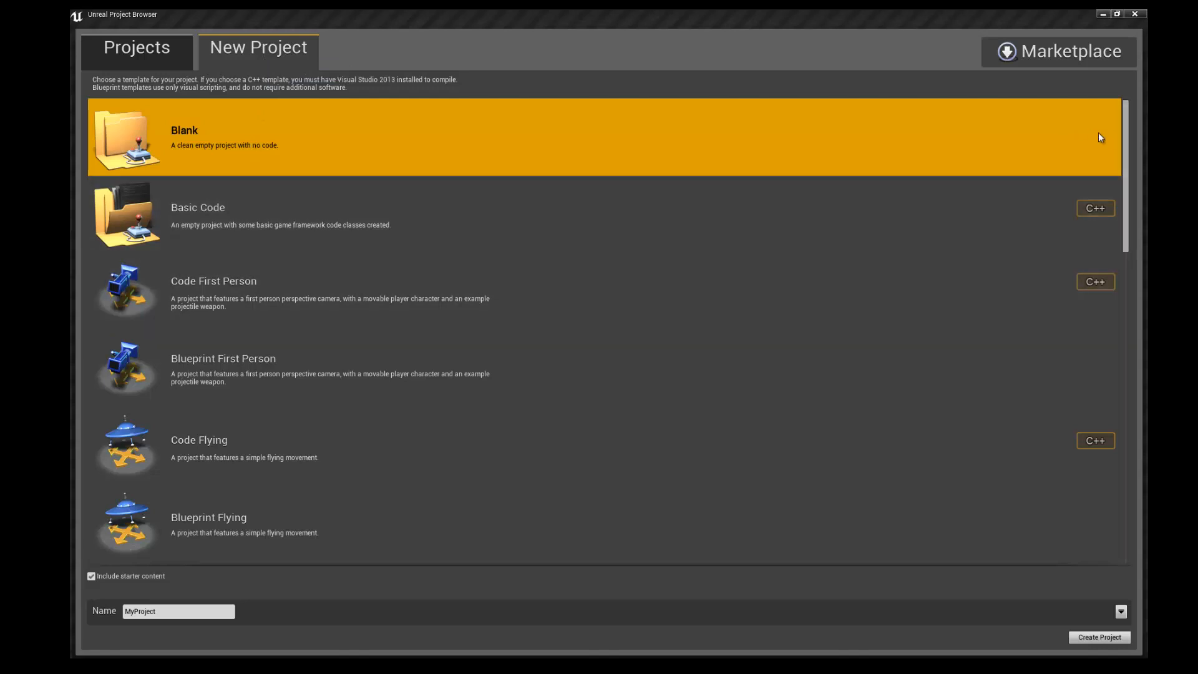
Create a project named MaterialTutorials from the Blueprint First Person template with starter content included.
mouse_move(1125, 156)
left_mouse_down()
mouse_move(1125, 243)
mouse_move(1120, 172)
left_mouse_up()
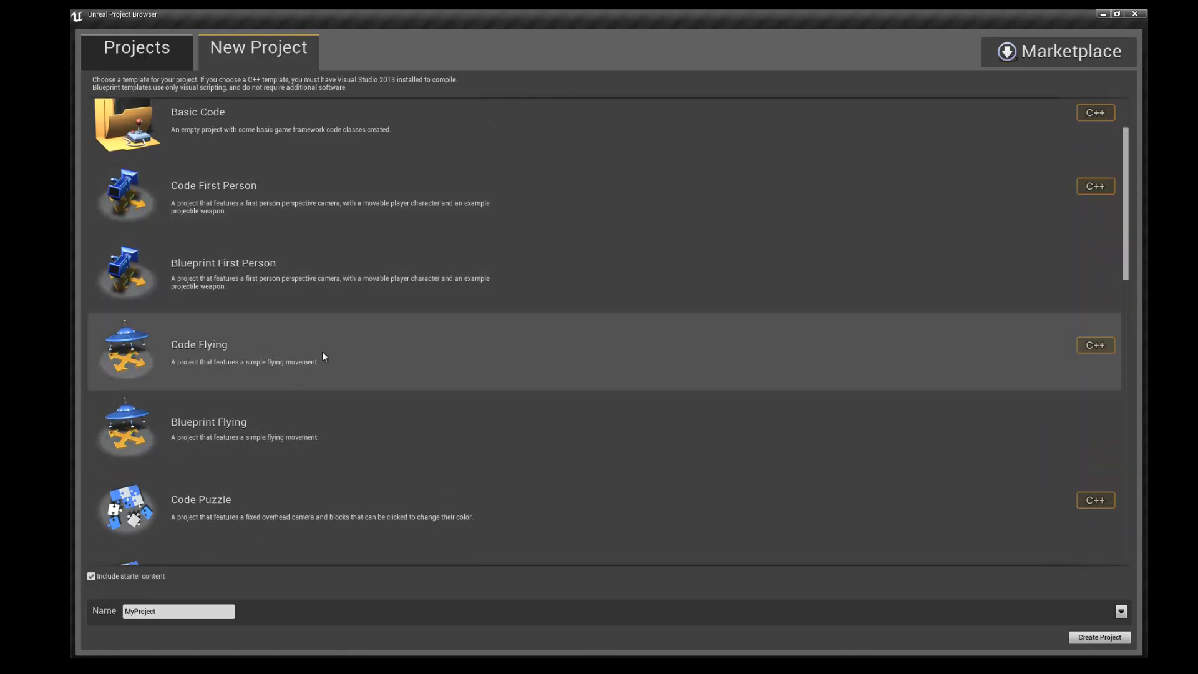
left_click(263, 274)
left_click(182, 616)
left_click_drag(182, 616, 69, 616)
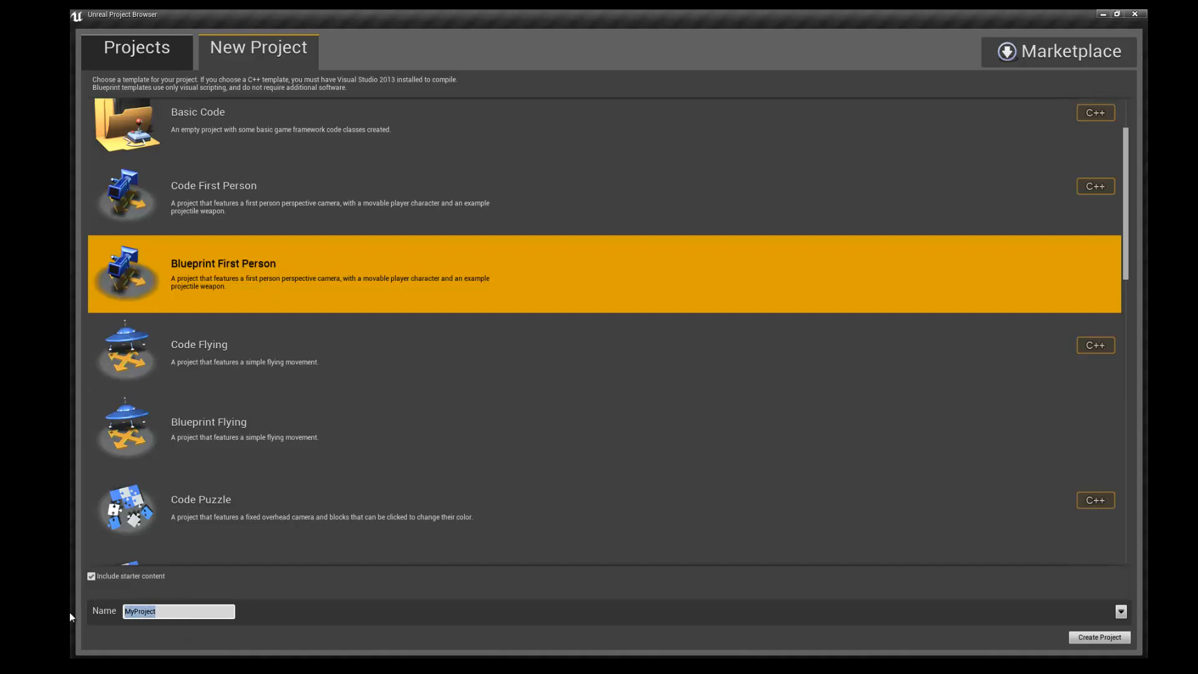
type("MaterialTutorials")
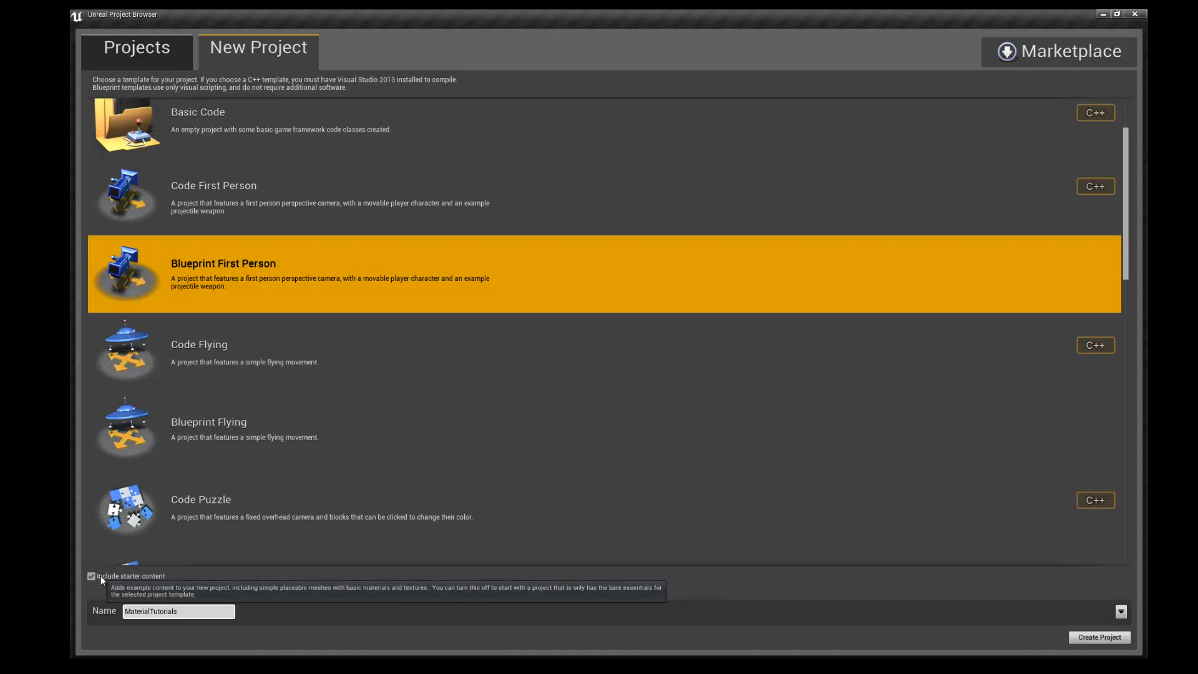
left_click(1084, 635)
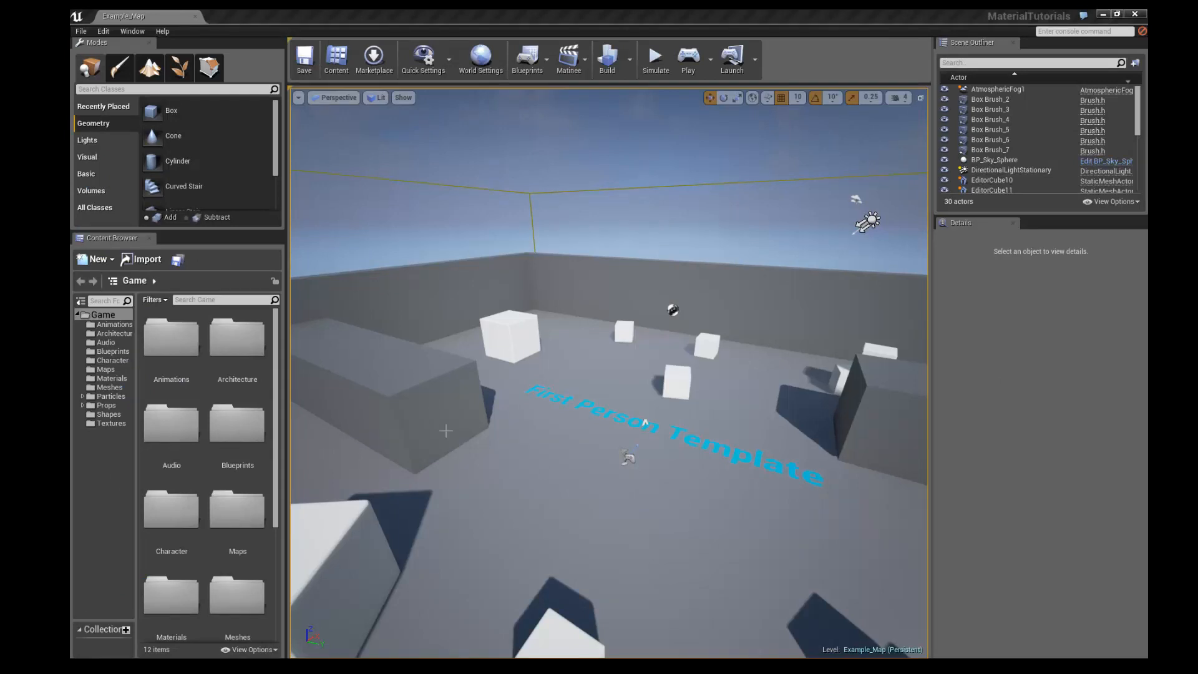
Create a new level from the Default level template.
mouse_move(685, 393)
right_mouse_down()
mouse_move(730, 393)
mouse_move(685, 393)
mouse_move(685, 415)
right_mouse_up()
right_click_drag(617, 383, 517, 444)
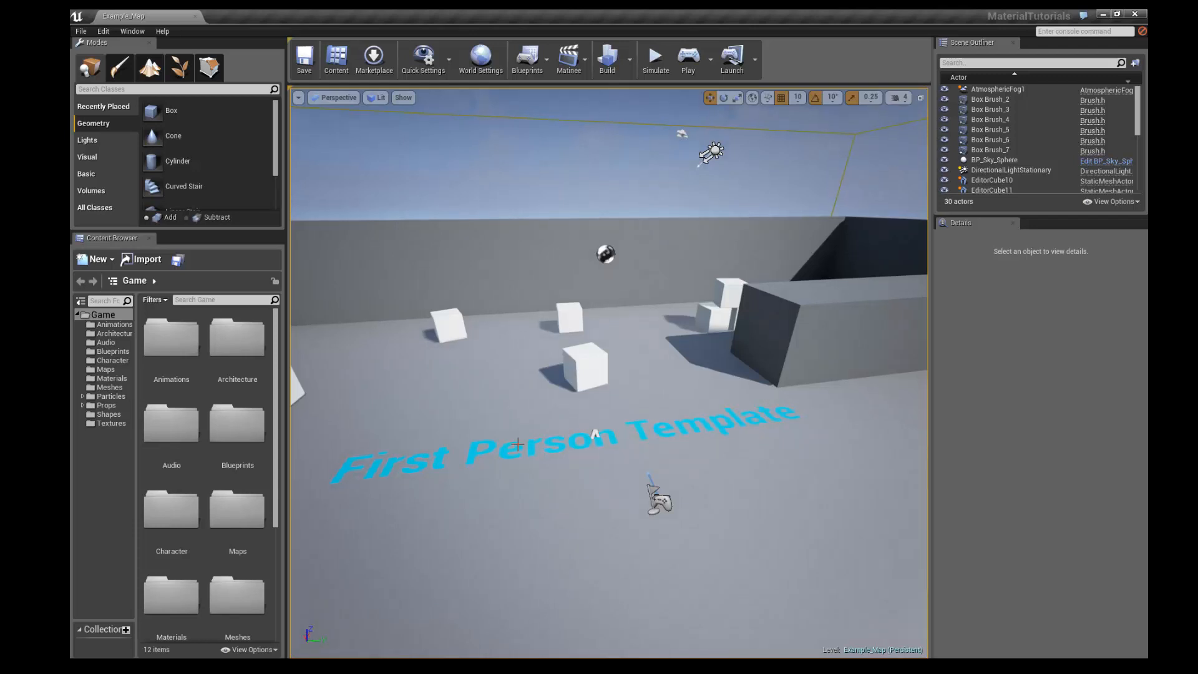
right_click_drag(518, 444, 563, 433)
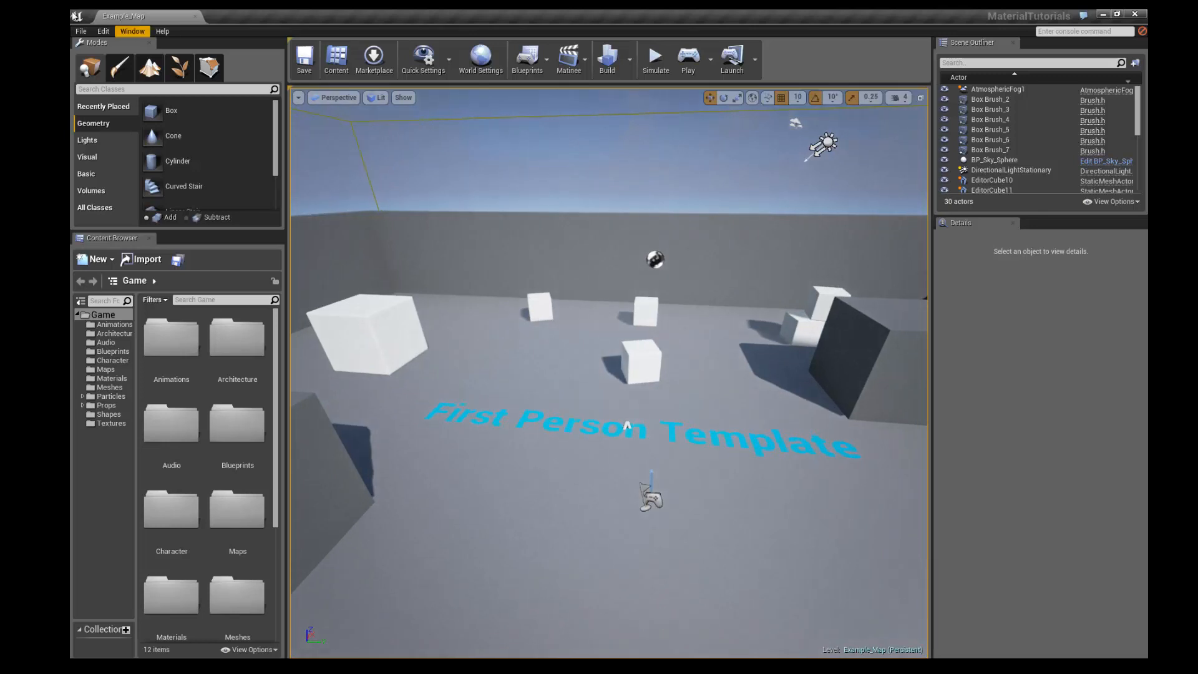
left_click(85, 35)
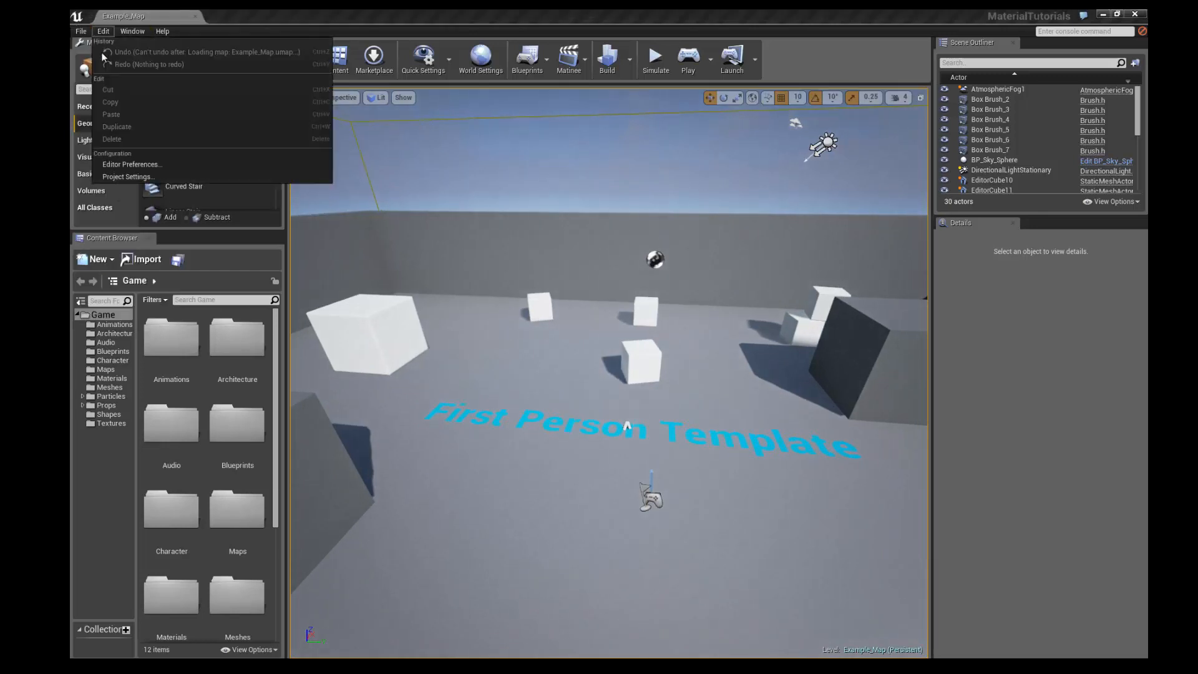
left_click(87, 53)
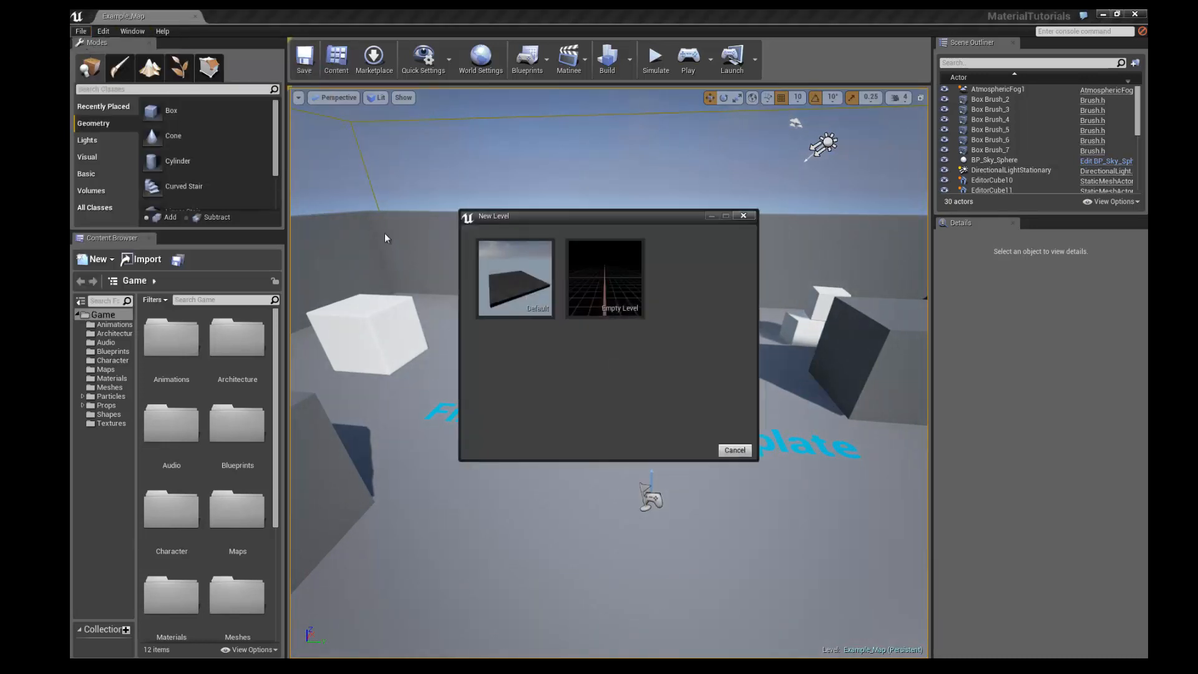
left_click(523, 279)
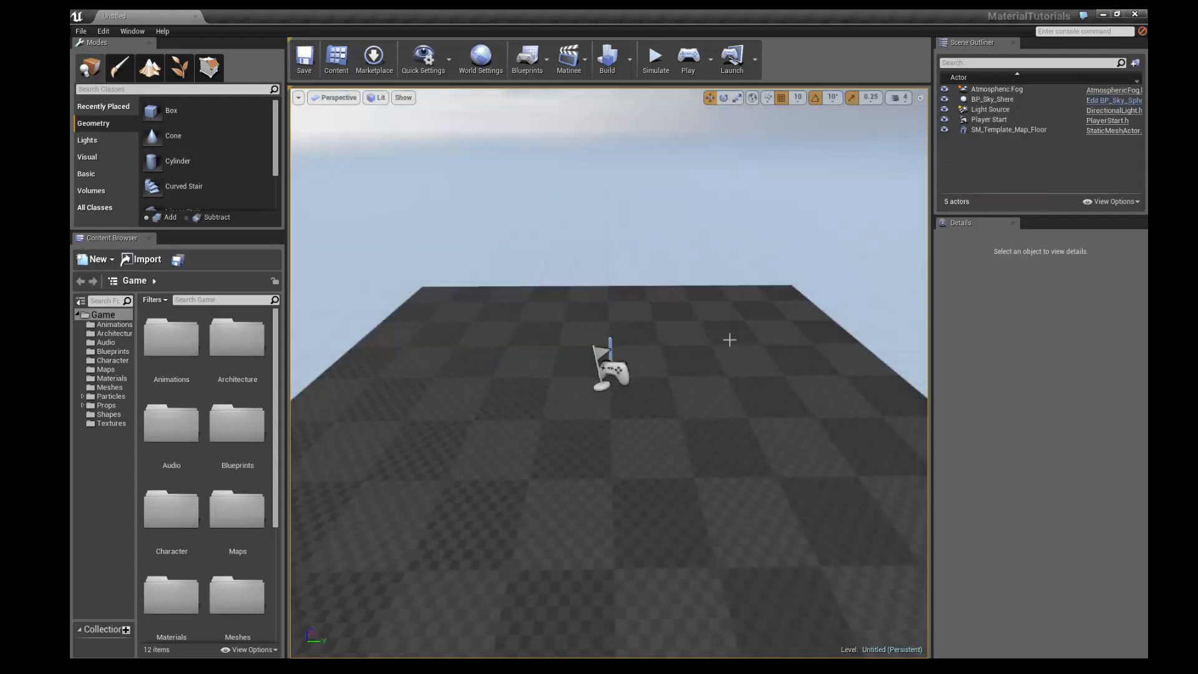
Examine the new level's floor, light source, atmospheric fog and player start one after another.
right_click_drag(604, 290, 578, 348)
left_click(581, 347)
key("f")
scroll(604, 294, "up", 5)
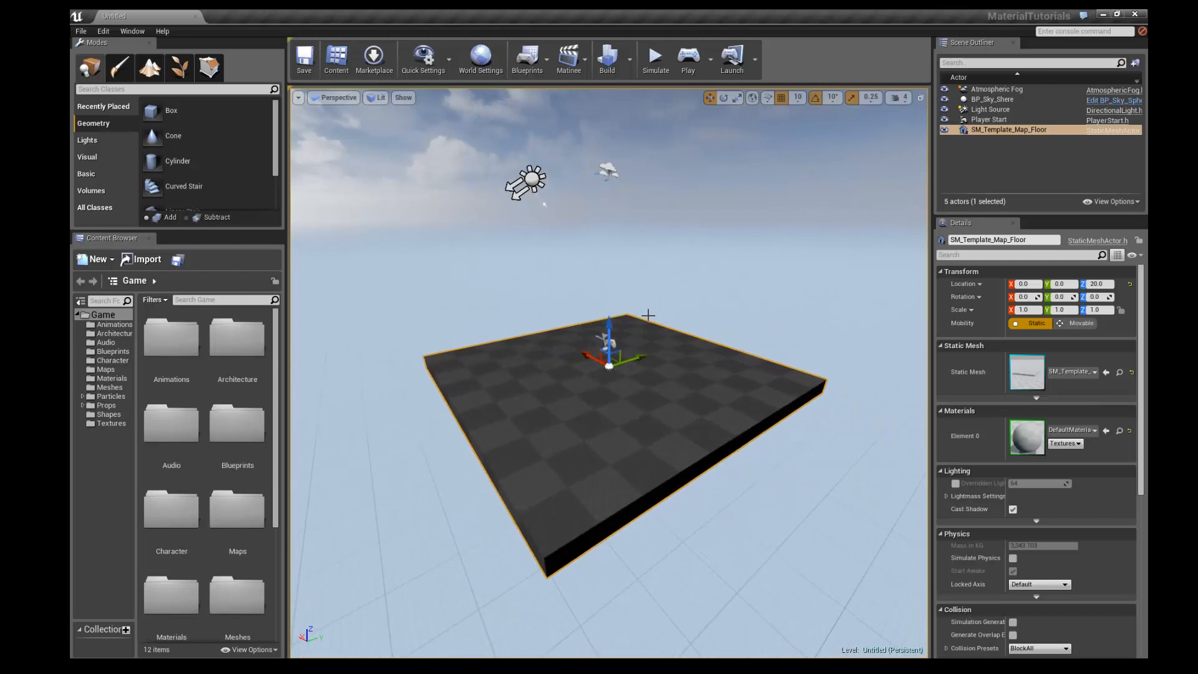
left_click_drag(677, 280, 630, 289, "alt")
left_click(513, 132)
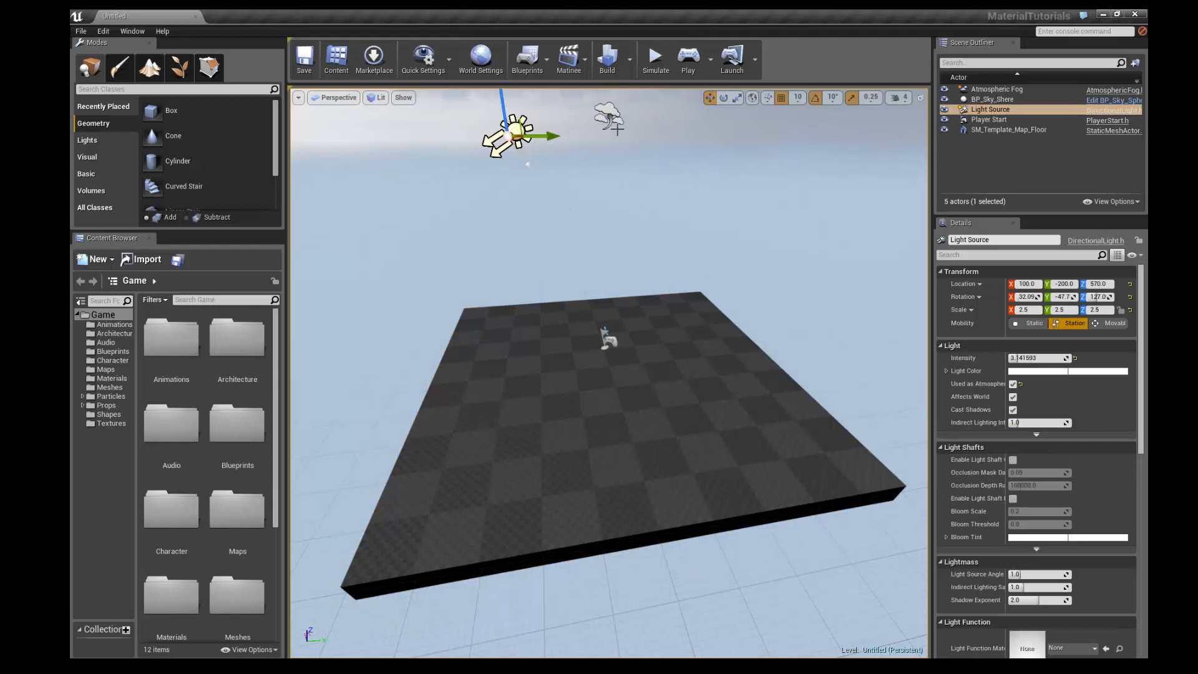
left_click(608, 116)
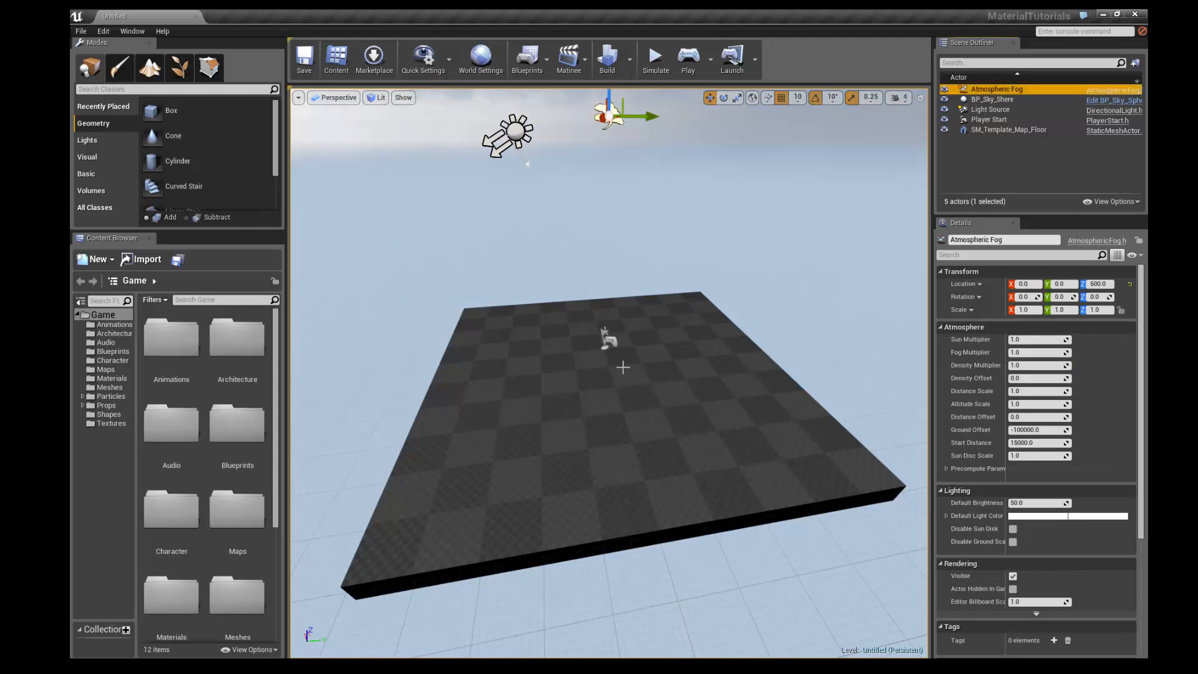
left_click(607, 339)
key("f")
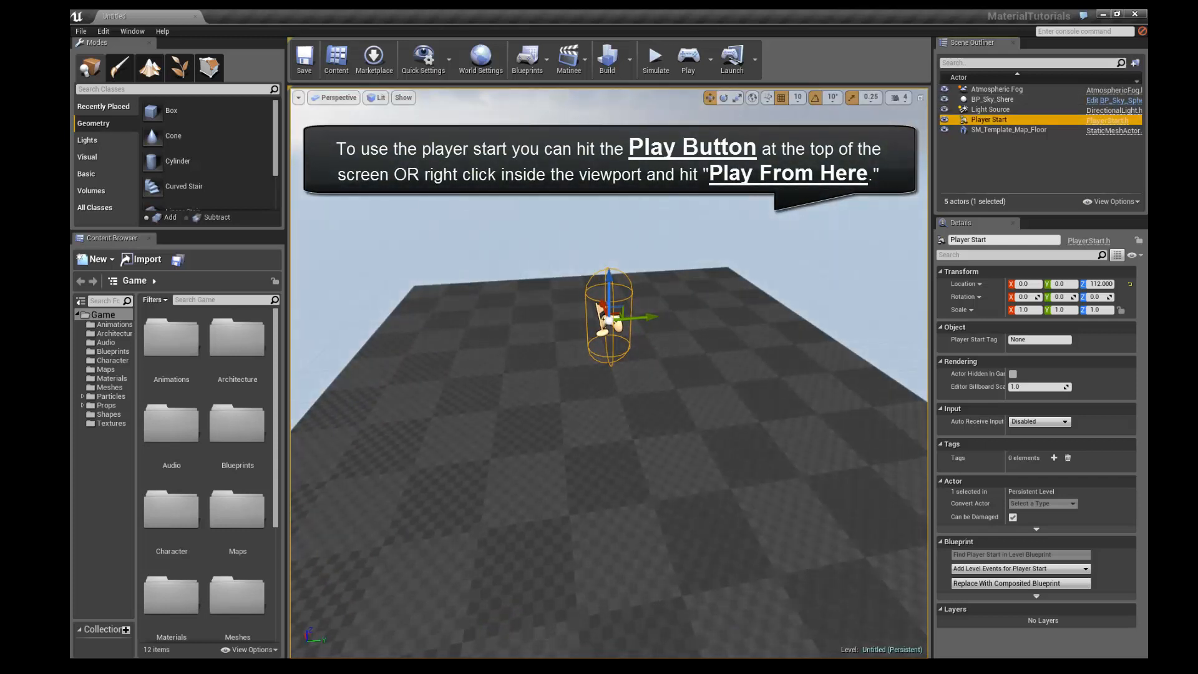
scroll(603, 320, "down", 5)
scroll(690, 201, "up", 3)
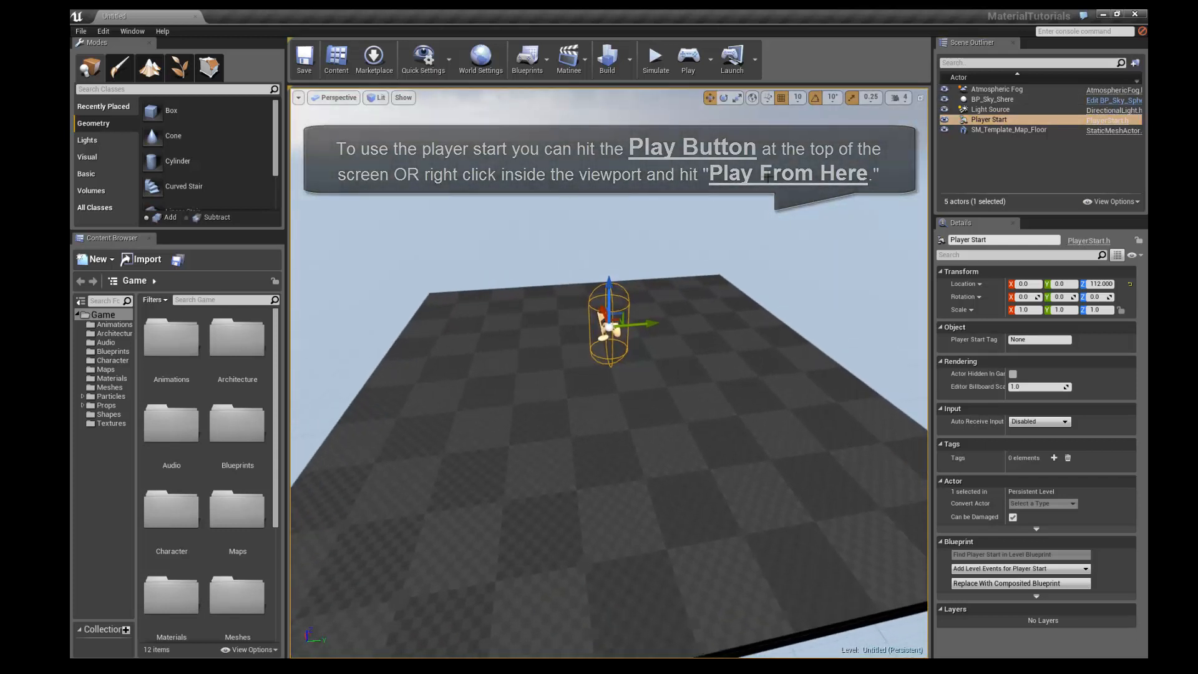
left_click(983, 129)
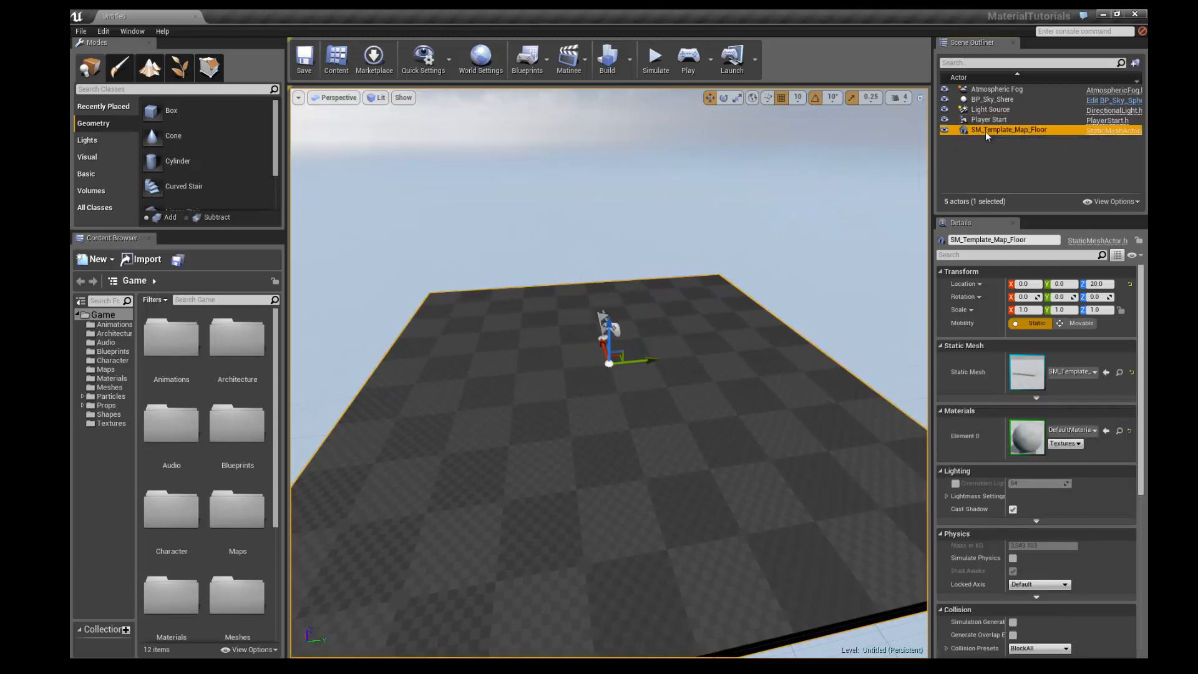
left_click_drag(735, 294, 685, 263, "alt")
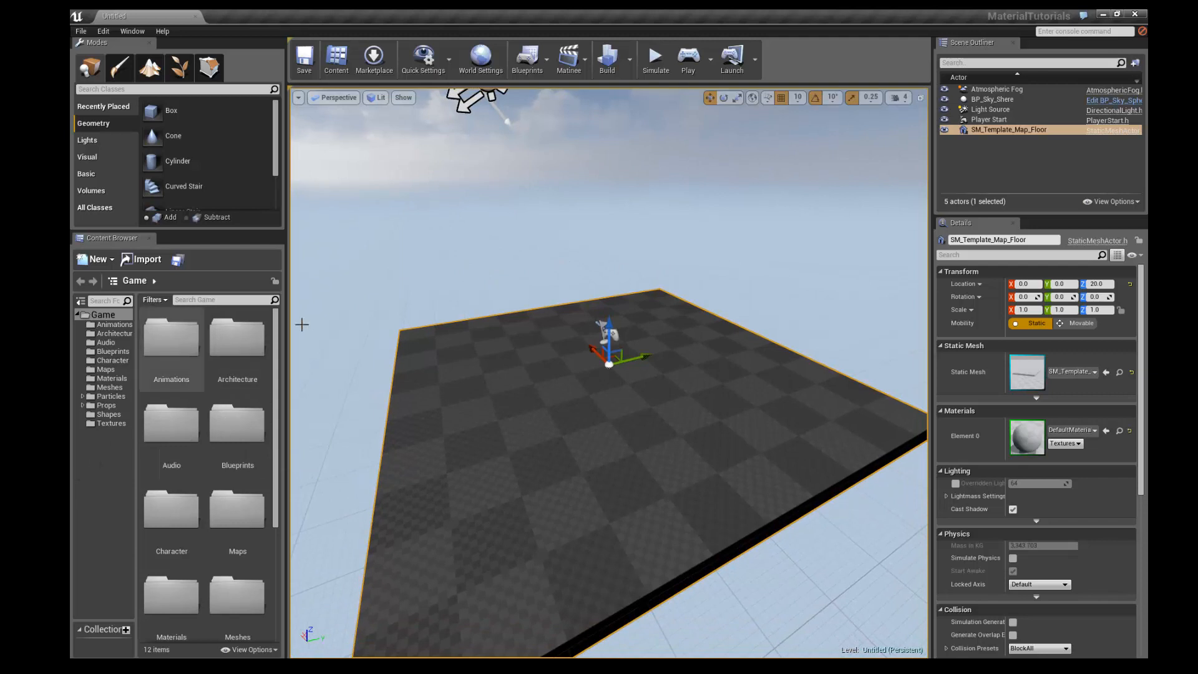
Widen the Content Browser so more of its folders fit, keeping the Game folder tree expanded.
left_click_drag(286, 268, 443, 268)
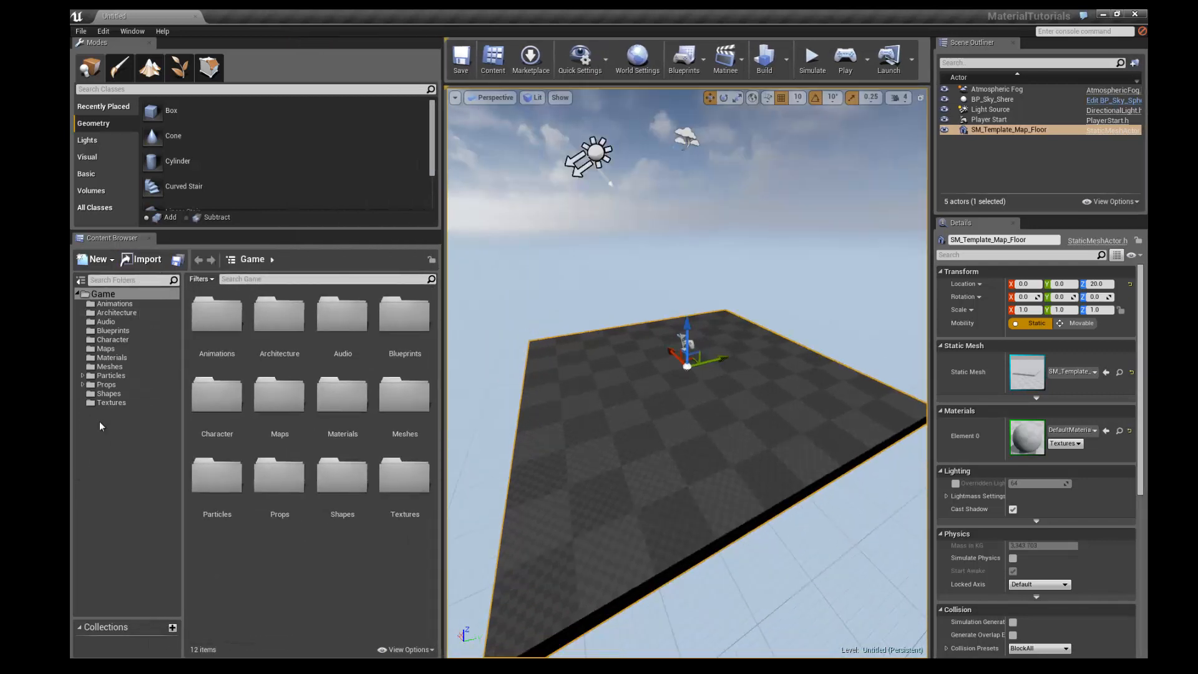
left_click(77, 294)
left_click(76, 293)
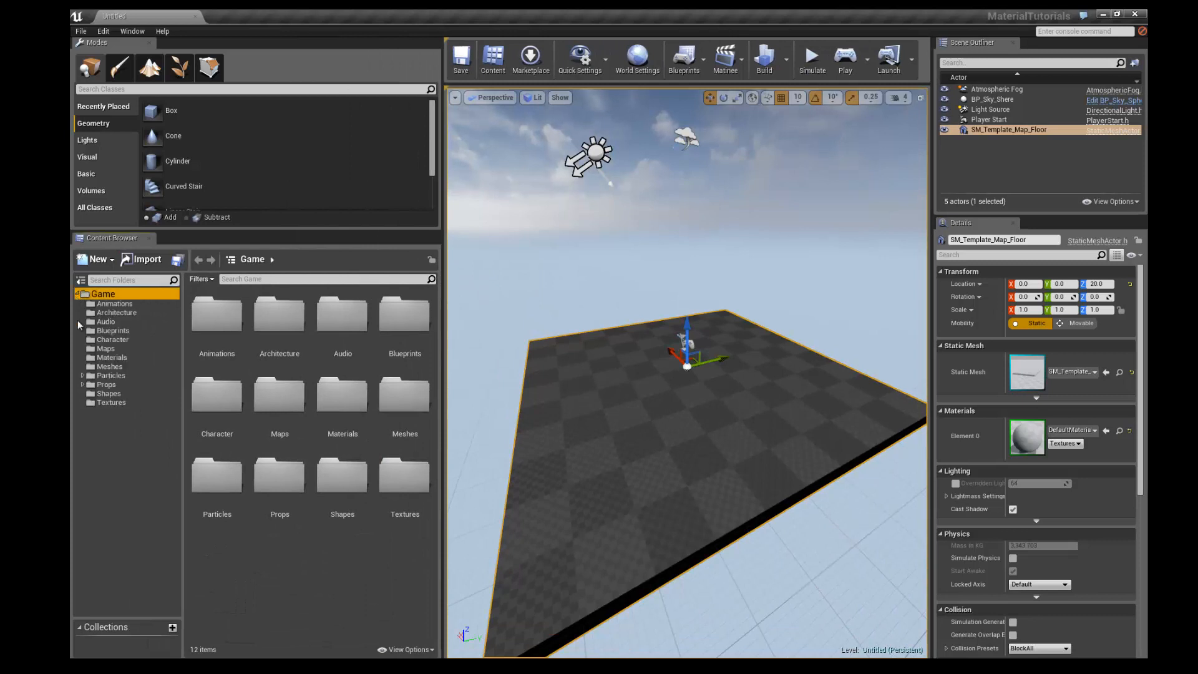
right_click(103, 425)
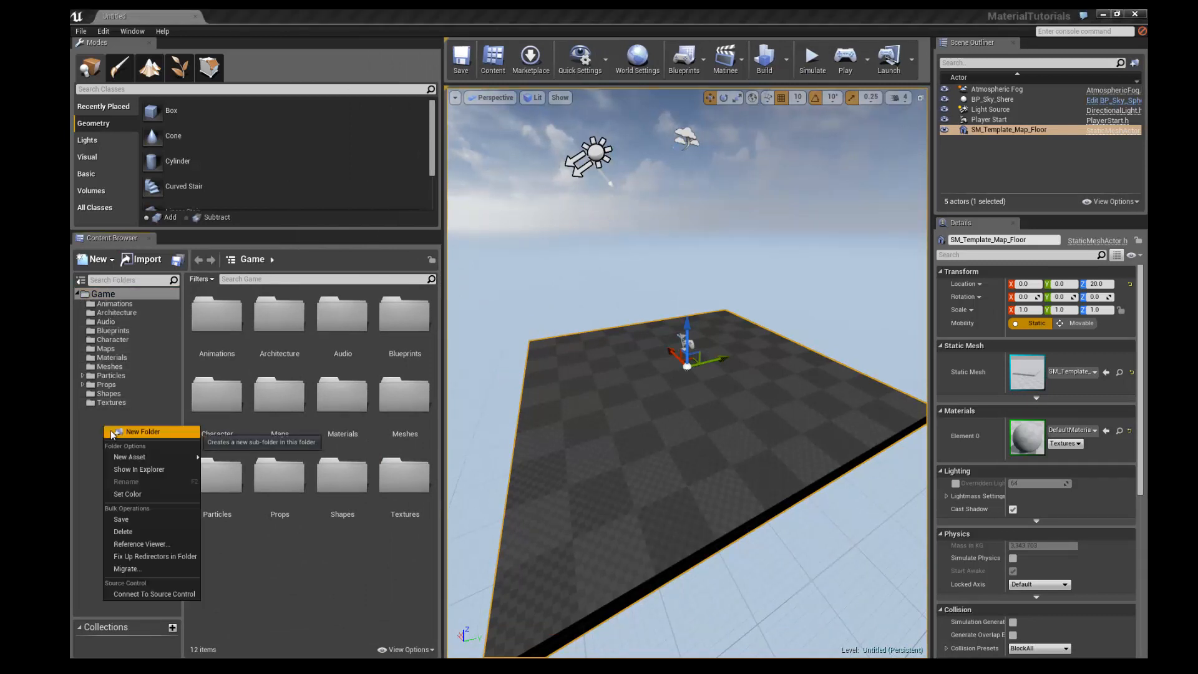
left_click(110, 261)
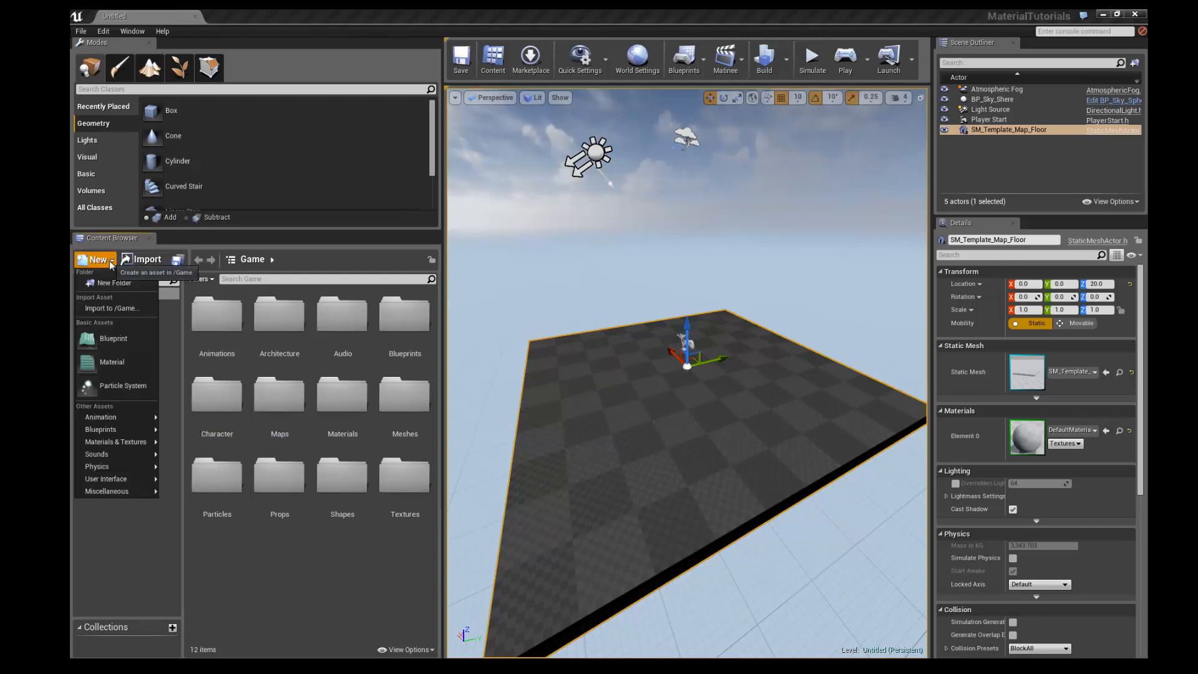
left_click(94, 554)
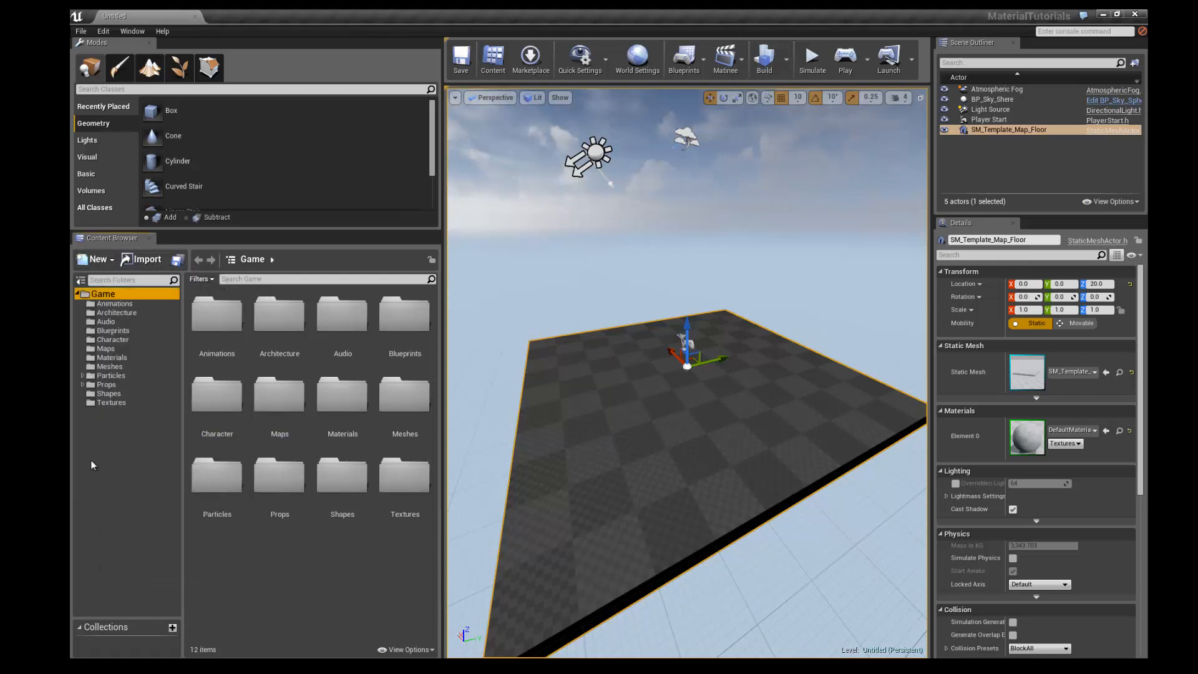
Create a folder named MaterialTut inside the Game folder of the Content Browser.
right_click(103, 429)
left_click(121, 437)
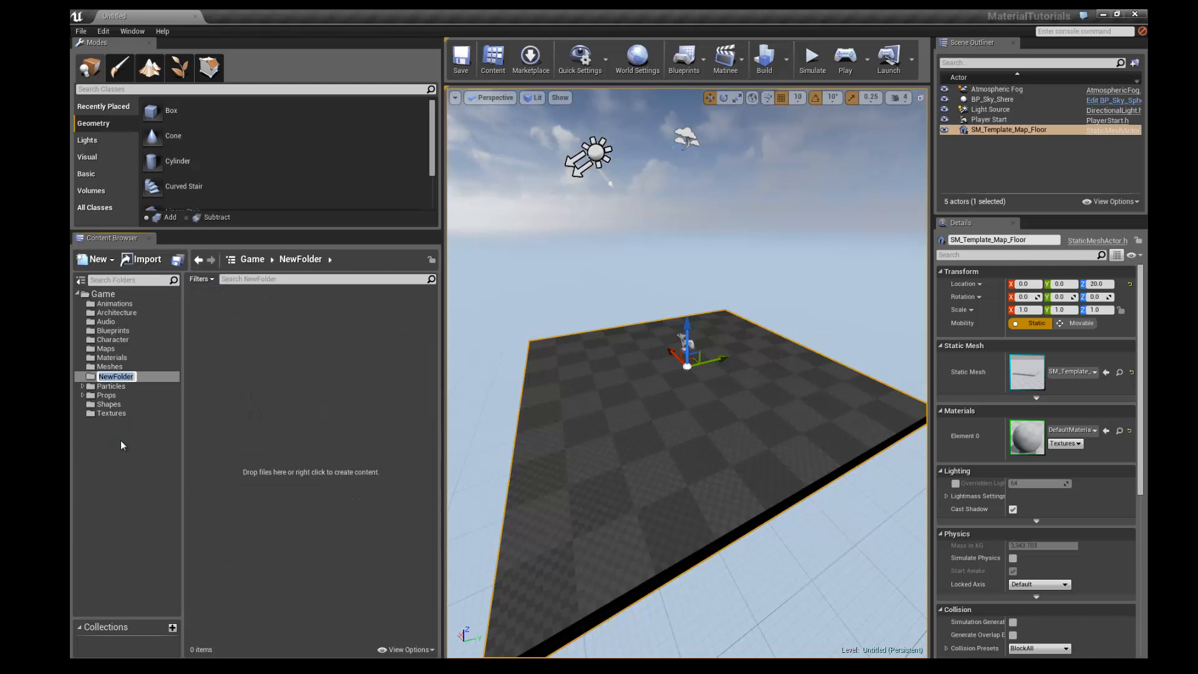
type("Materi")
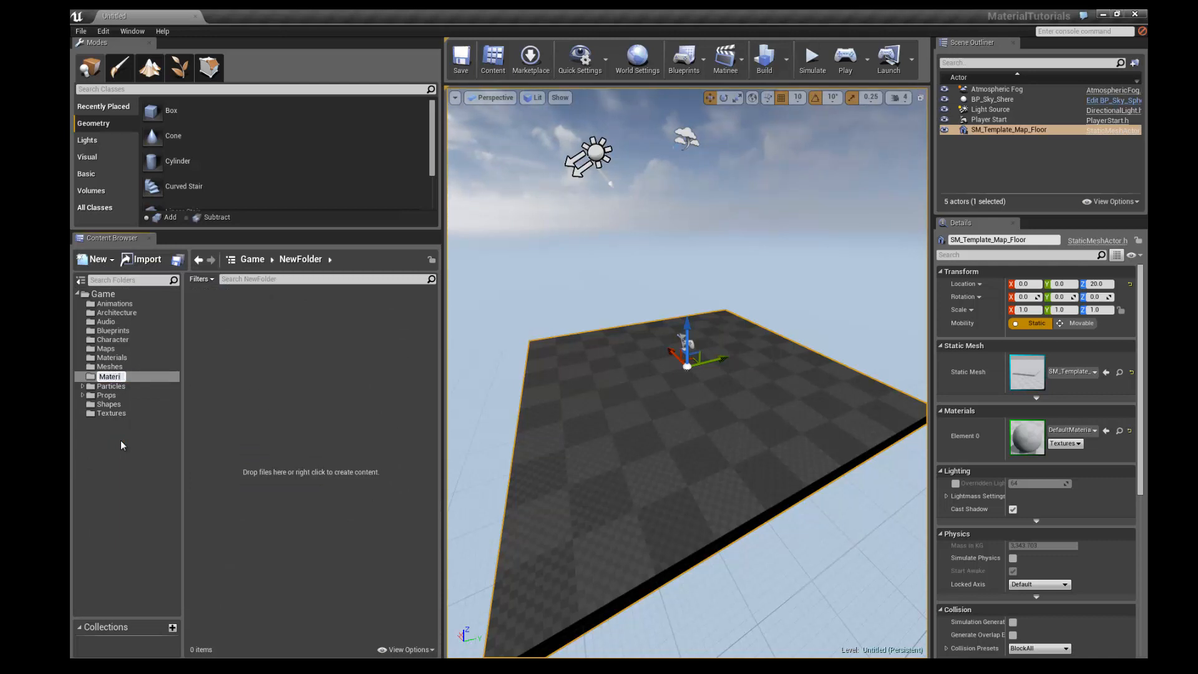
type("alTu")
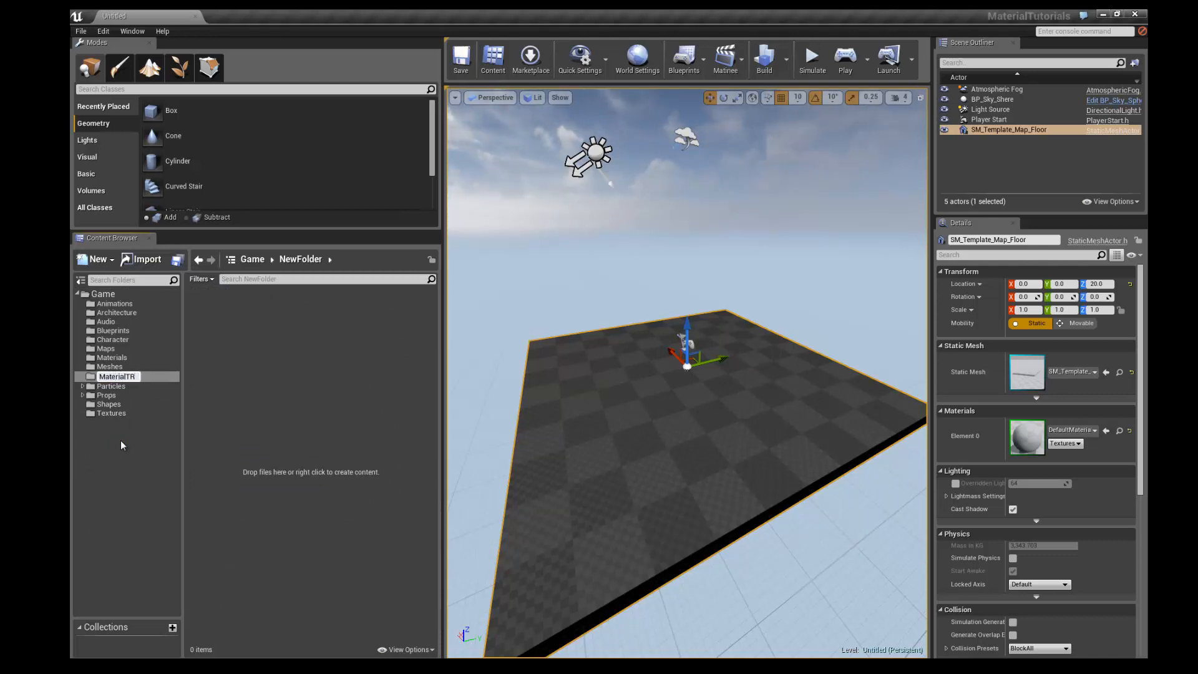
type("t")
key("Return")
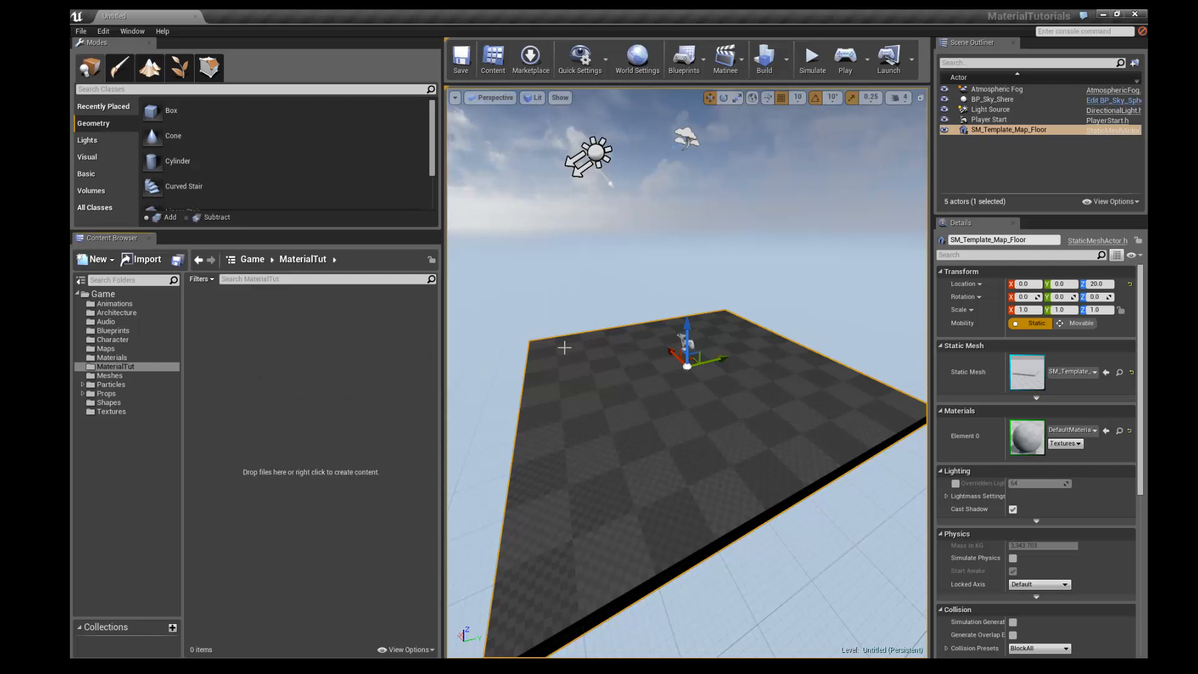
Place the SM_MatPreviewMesh_02 mesh from the Props folder on the floor at about X -70, Y 0, Z 20.
scroll(584, 272, "up", 3)
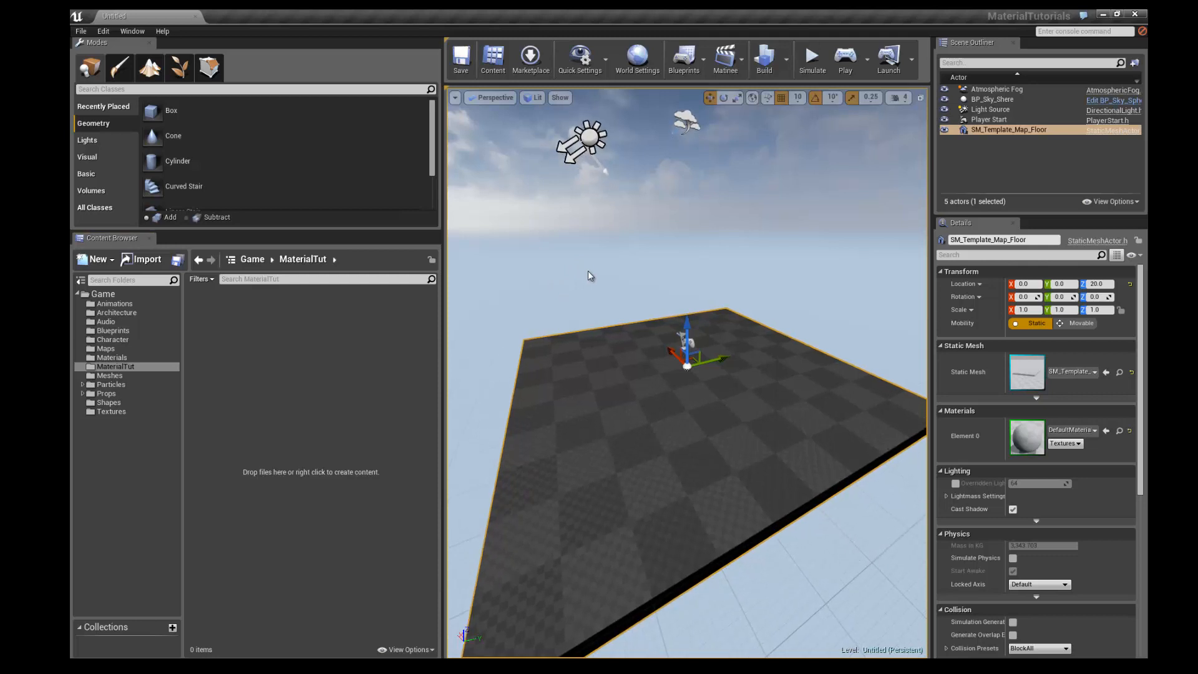
left_click_drag(581, 273, 639, 312, "alt")
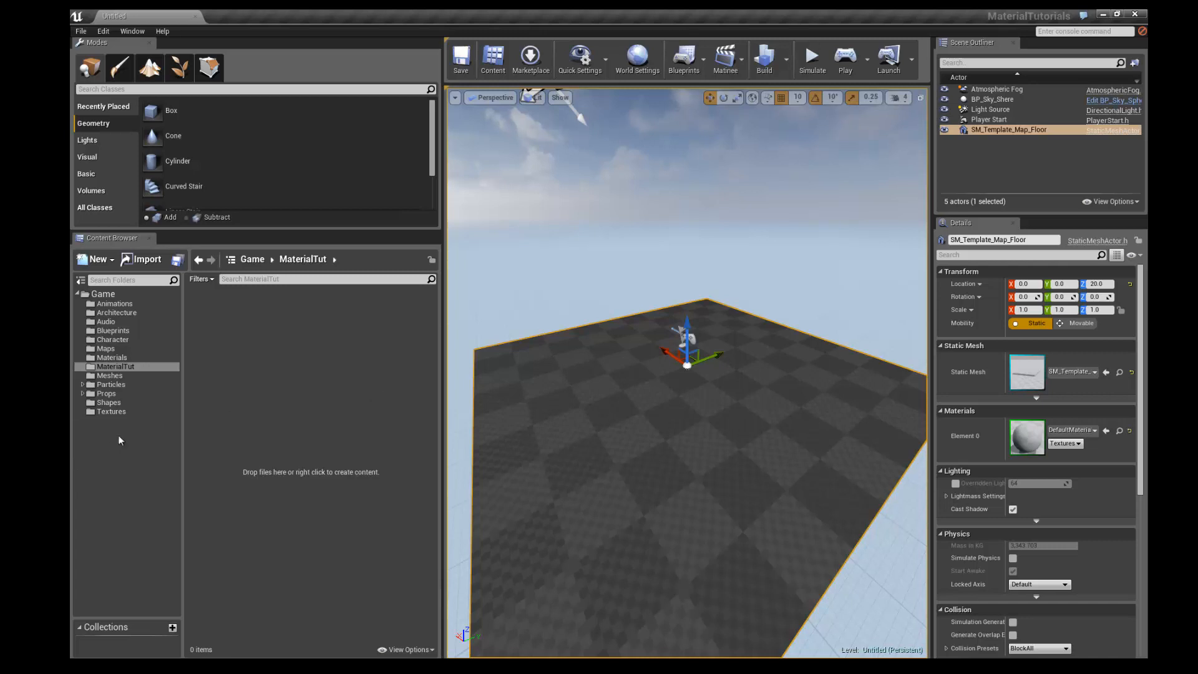
left_click(115, 394)
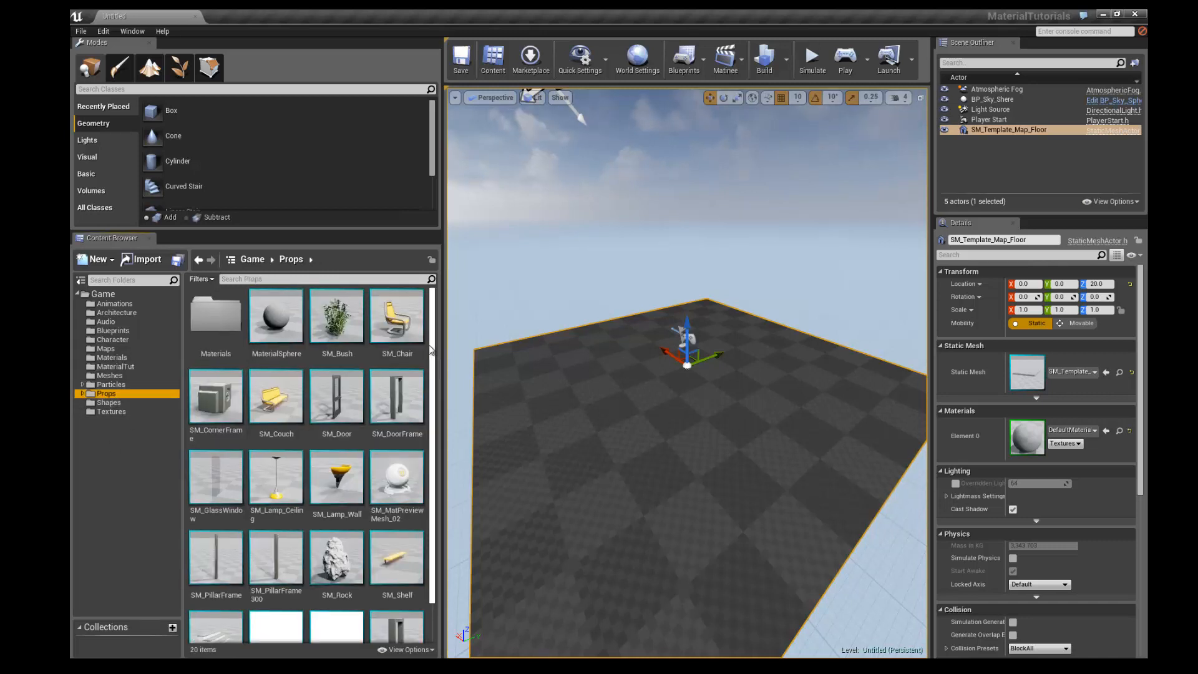
left_click_drag(431, 358, 432, 399)
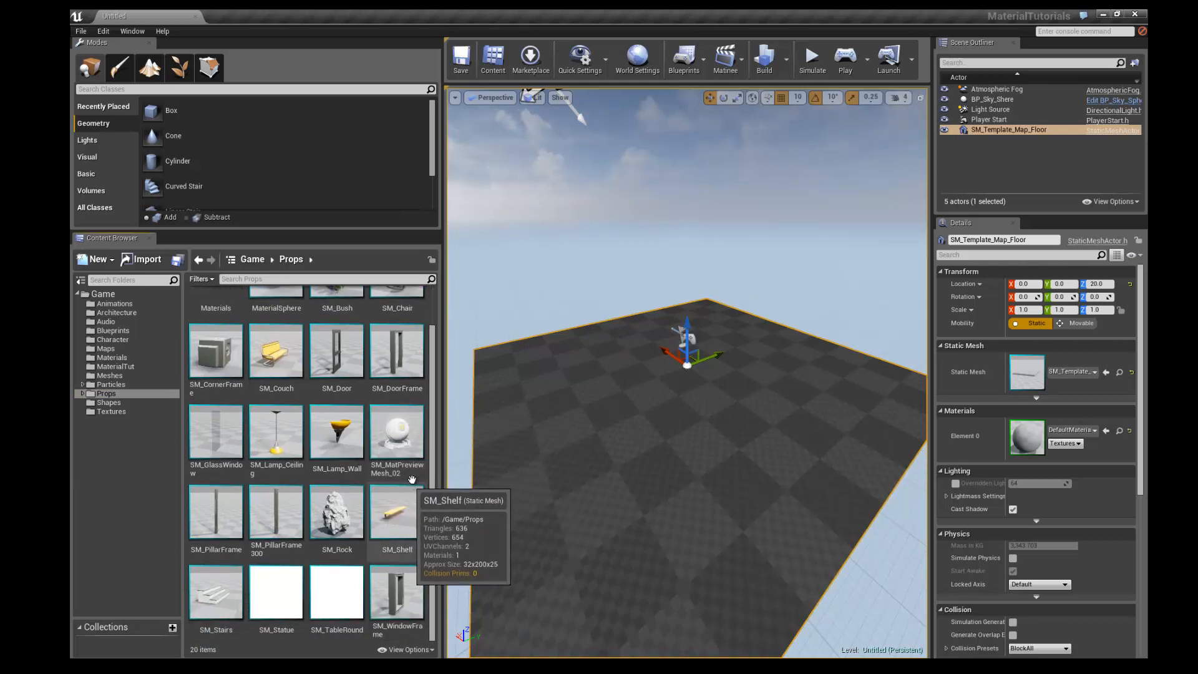
left_click_drag(397, 436, 702, 374)
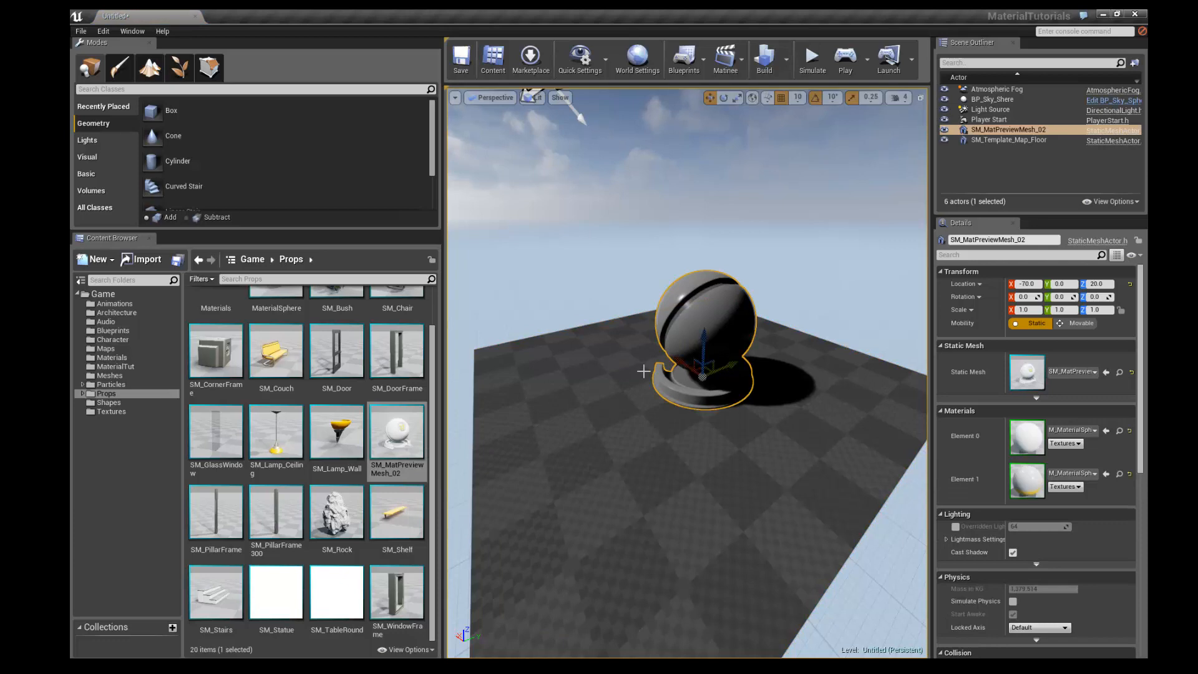
Focus the view on the placed preview mesh and examine it from several angles.
left_click_drag(593, 272, 559, 305, "alt")
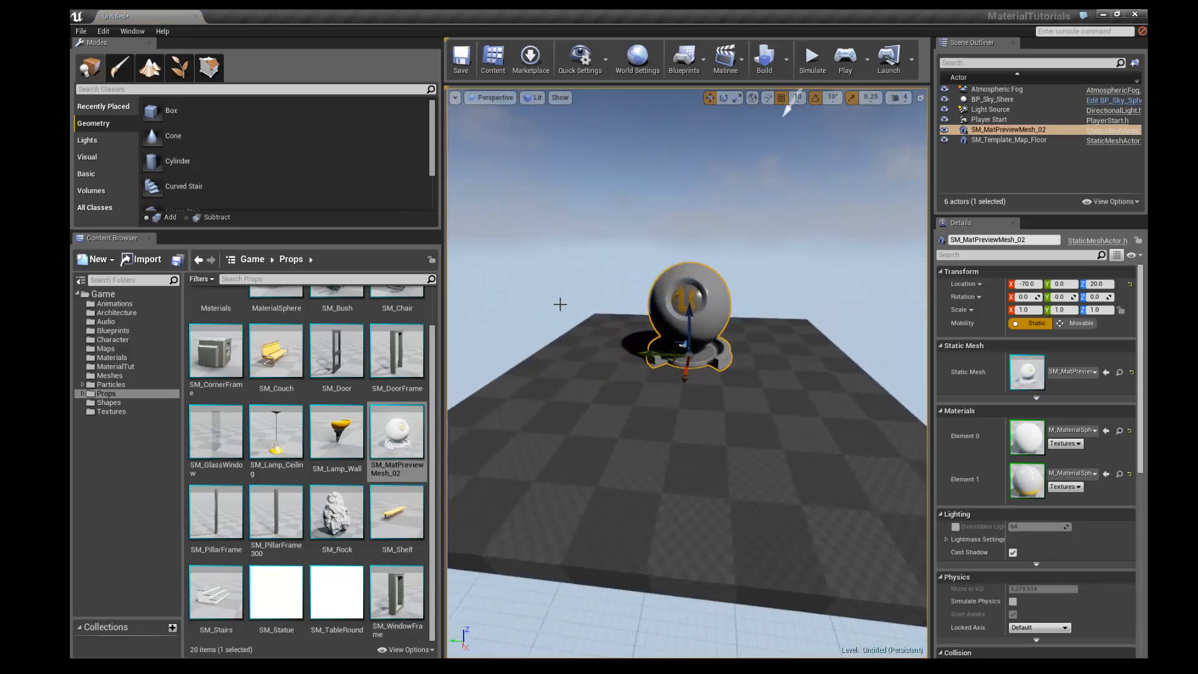
mouse_move(551, 262)
left_mouse_down("alt")
mouse_move(615, 267)
mouse_move(567, 264)
left_mouse_up("alt")
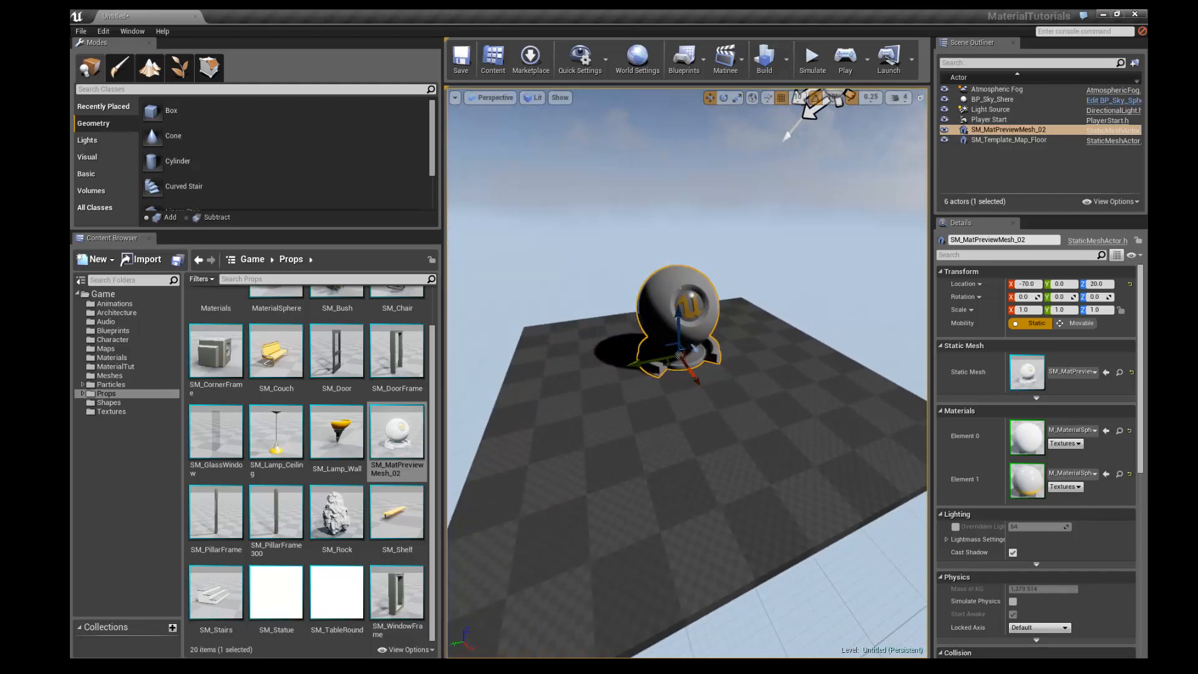
left_click(642, 244)
left_click(665, 309)
key("f")
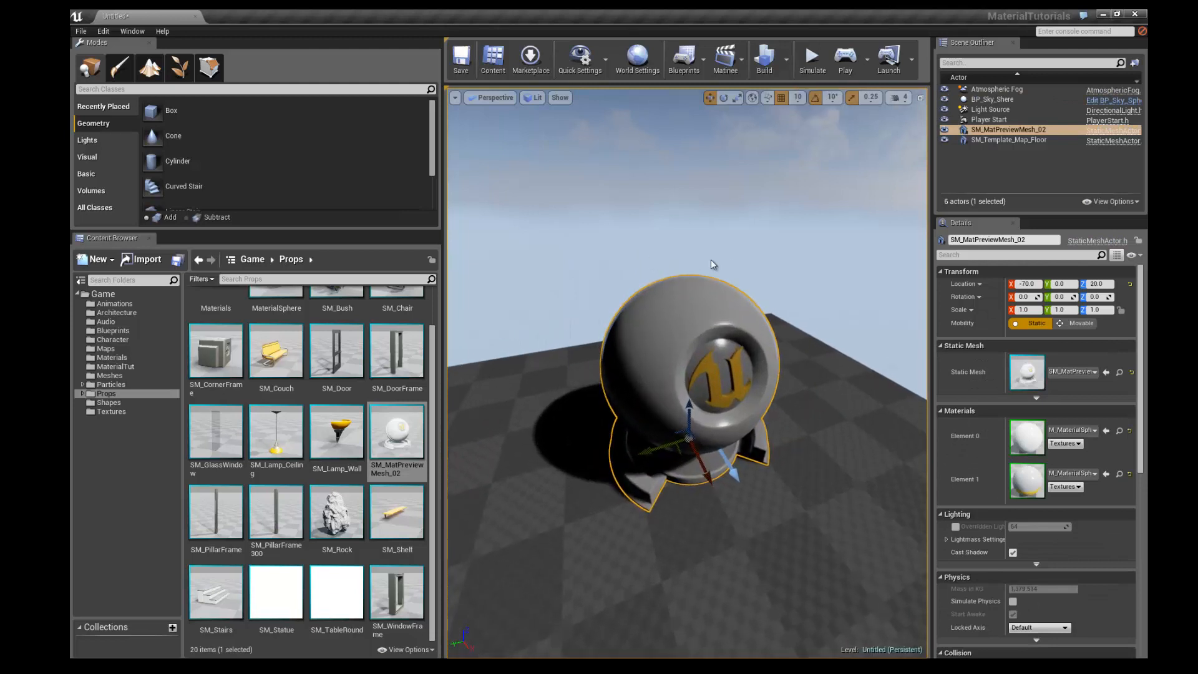
scroll(712, 249, "down", 3)
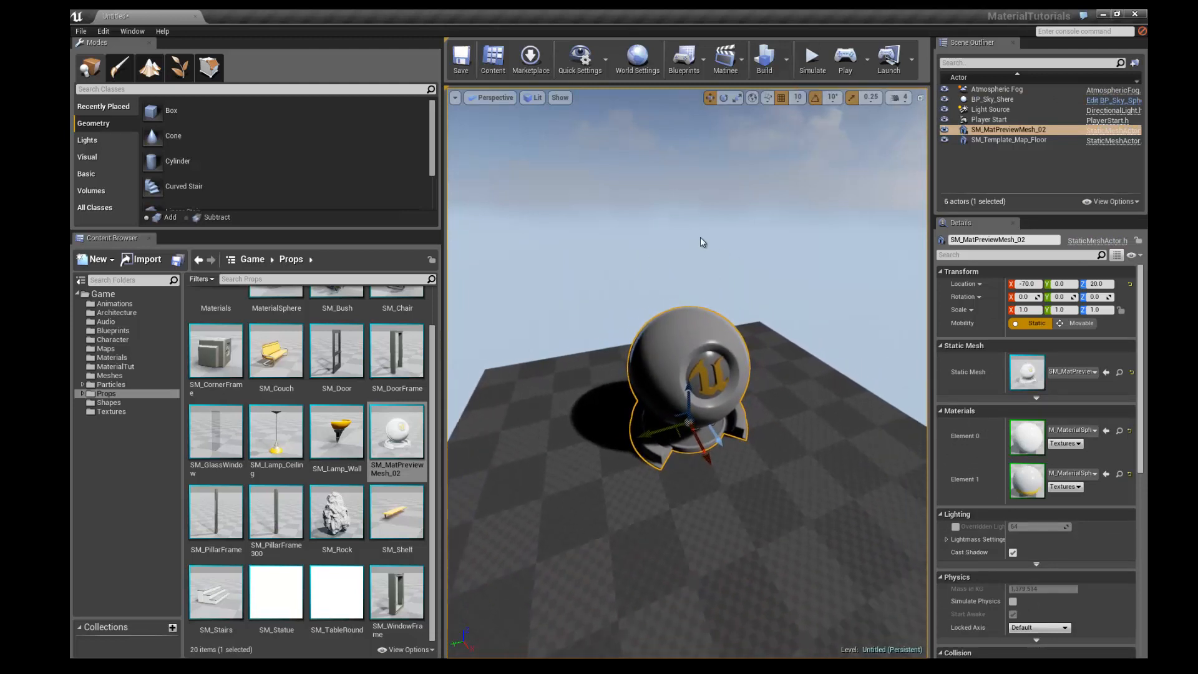
mouse_move(750, 246)
left_mouse_down("alt")
mouse_move(568, 250)
mouse_move(683, 227)
mouse_move(802, 230)
mouse_move(743, 250)
mouse_move(707, 238)
mouse_move(732, 242)
left_mouse_up("alt")
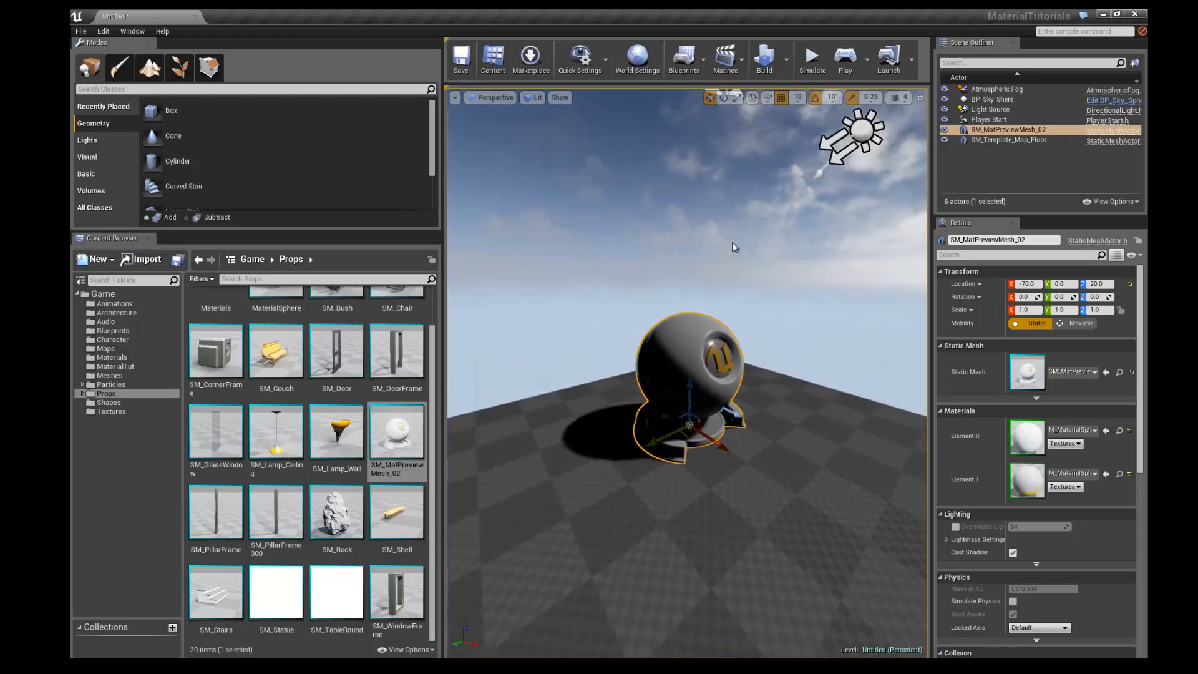
Narrow the Content Browser to give the viewport more room, and open the MaterialTut folder.
left_click_drag(440, 313, 363, 313)
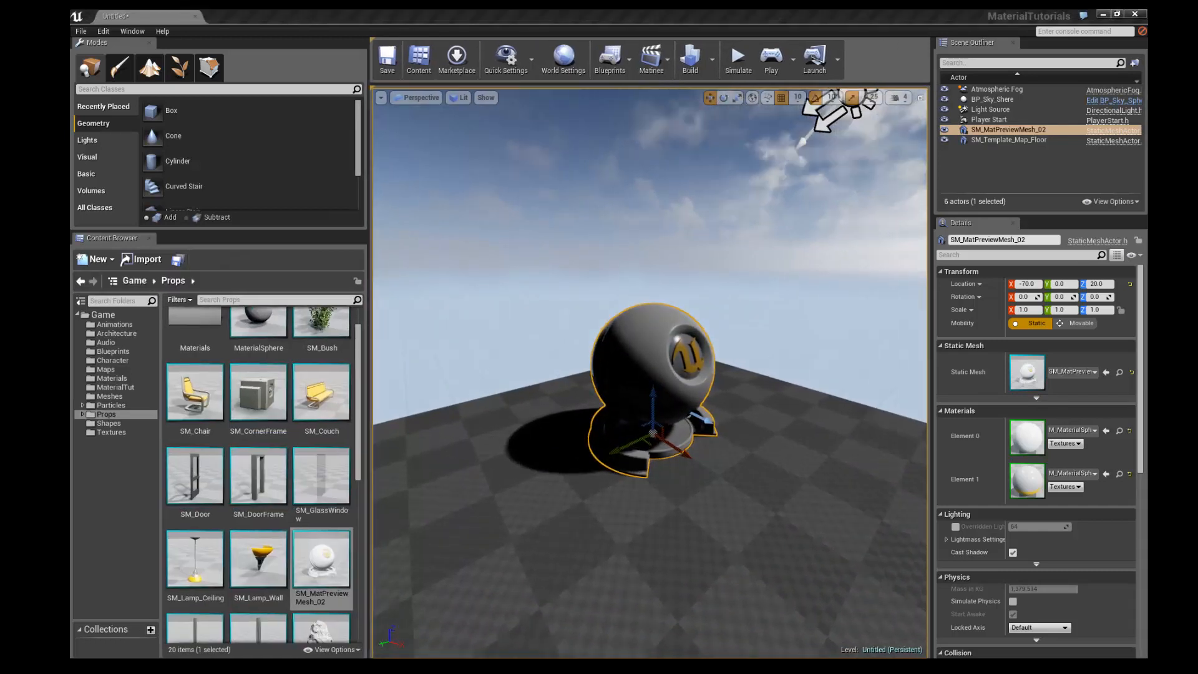
scroll(805, 318, "down", 4)
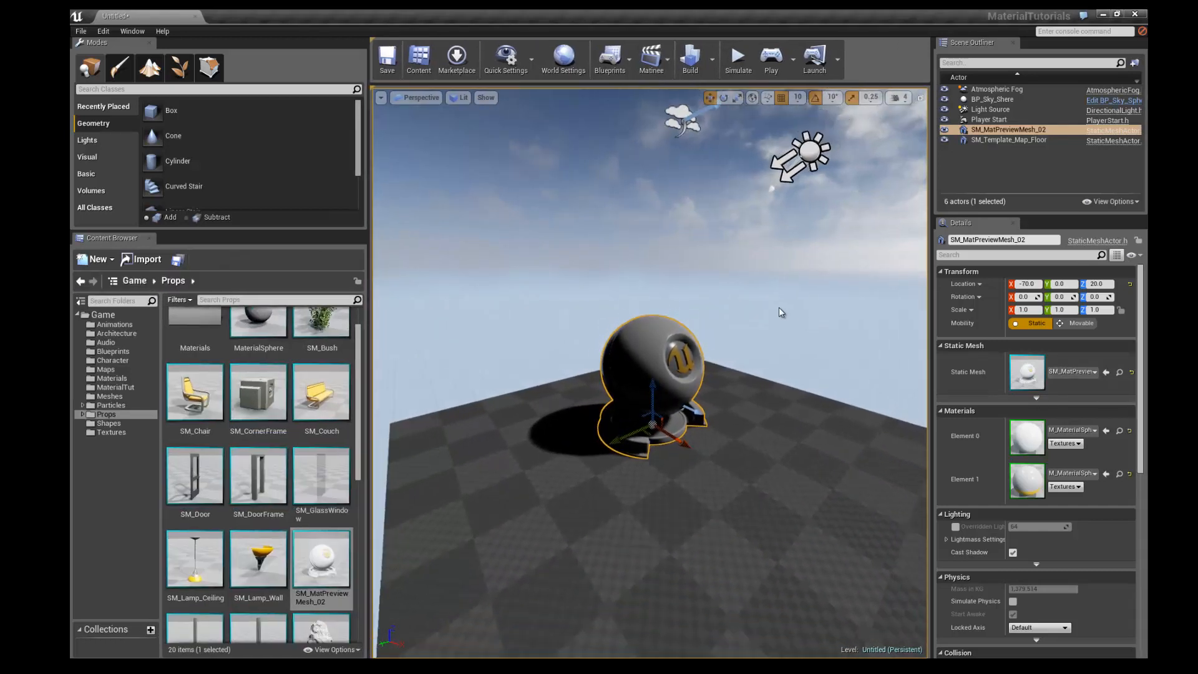
left_click(110, 387)
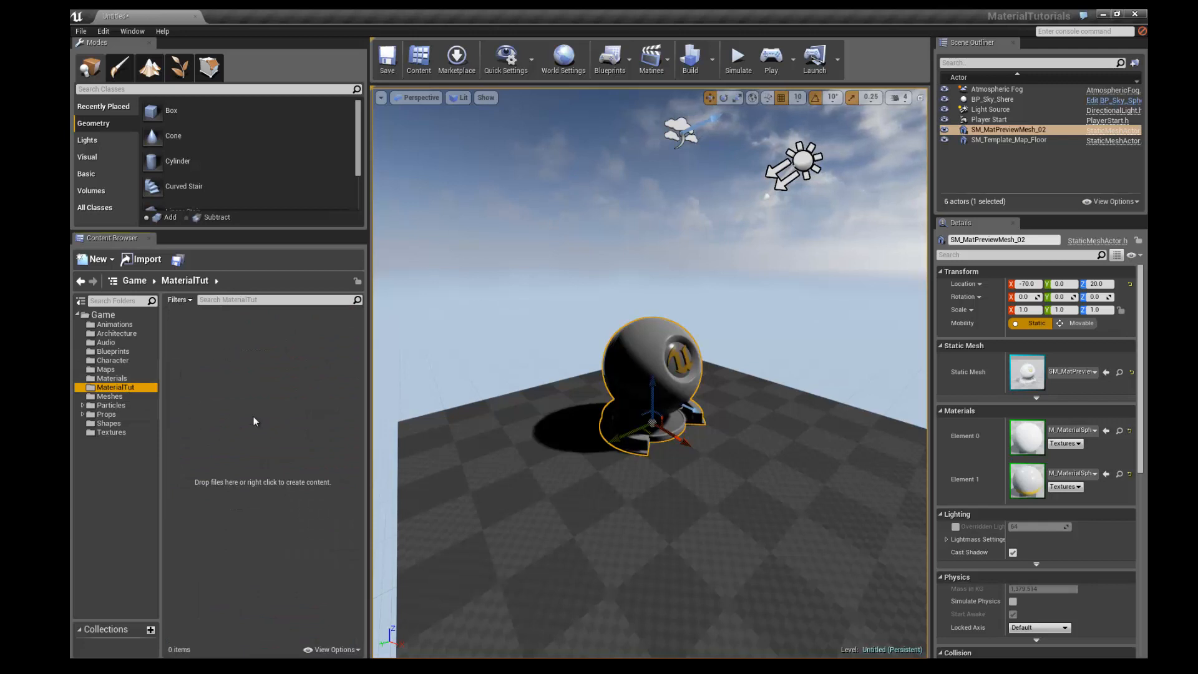
left_click(219, 333)
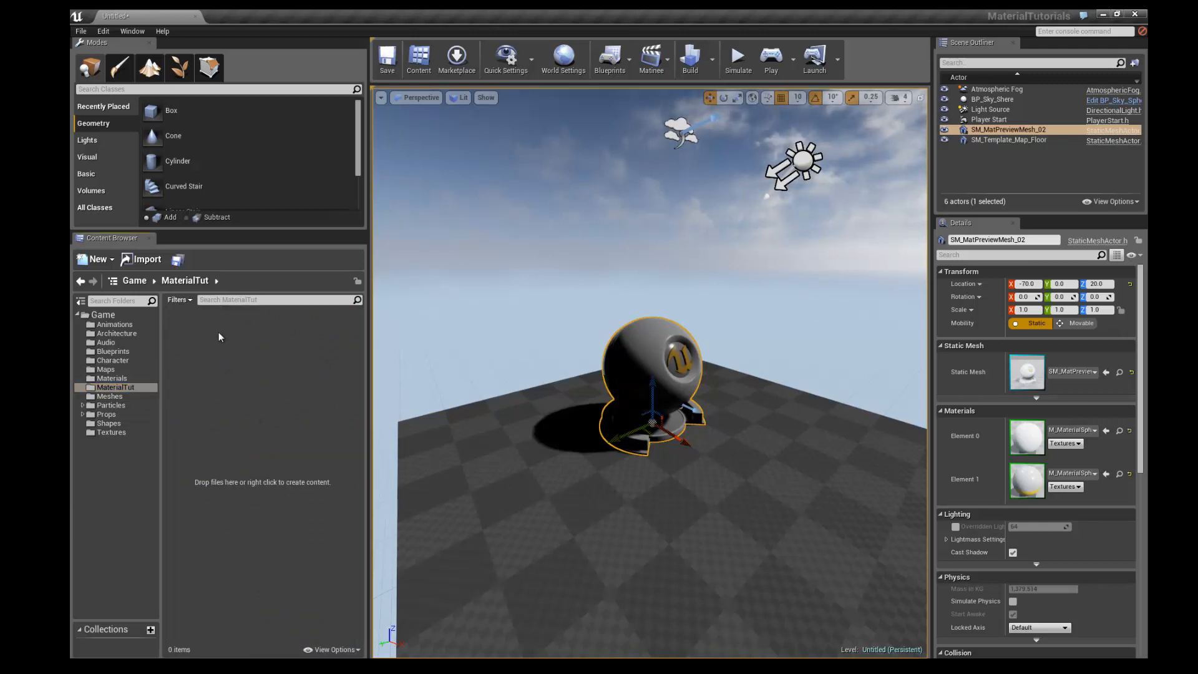
Create a new material named M_MaterialTut in the MaterialTut folder.
left_click(112, 260)
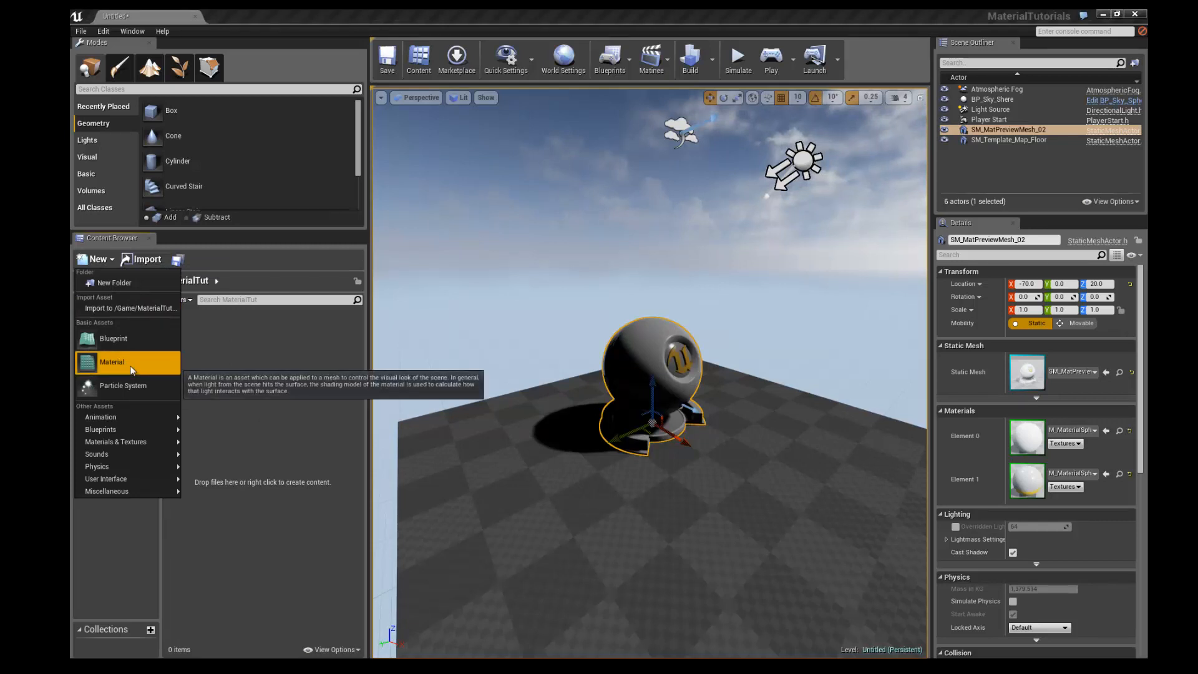
mouse_move(142, 444)
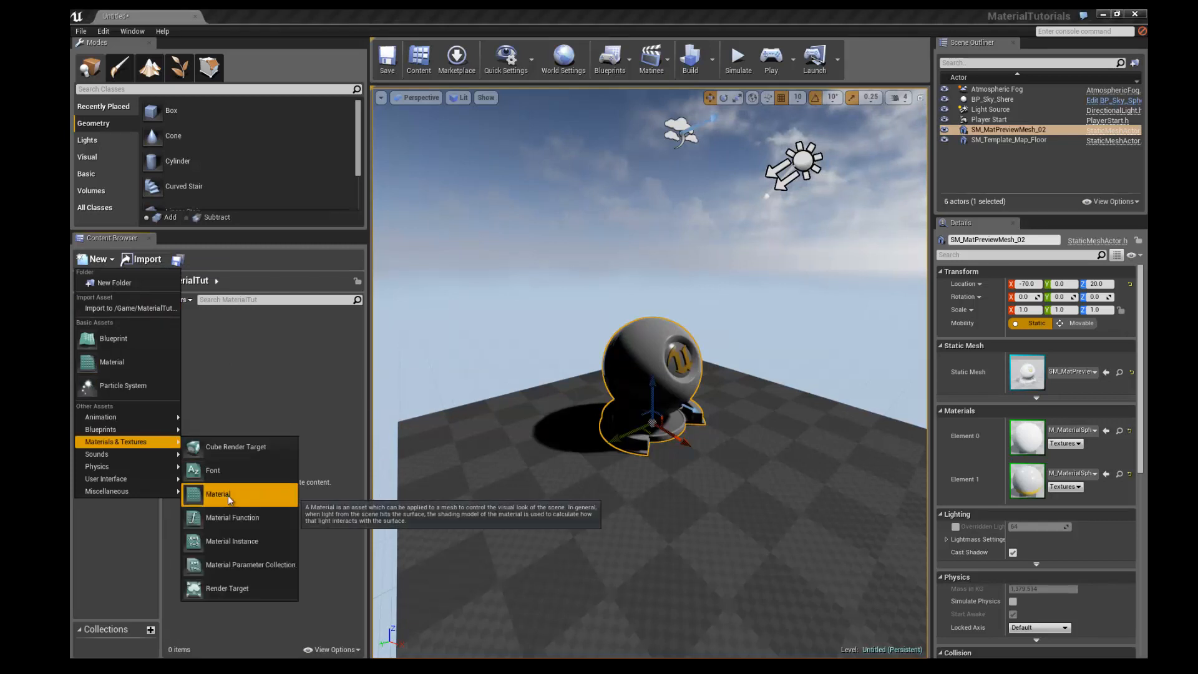
left_click(237, 353)
right_click(237, 353)
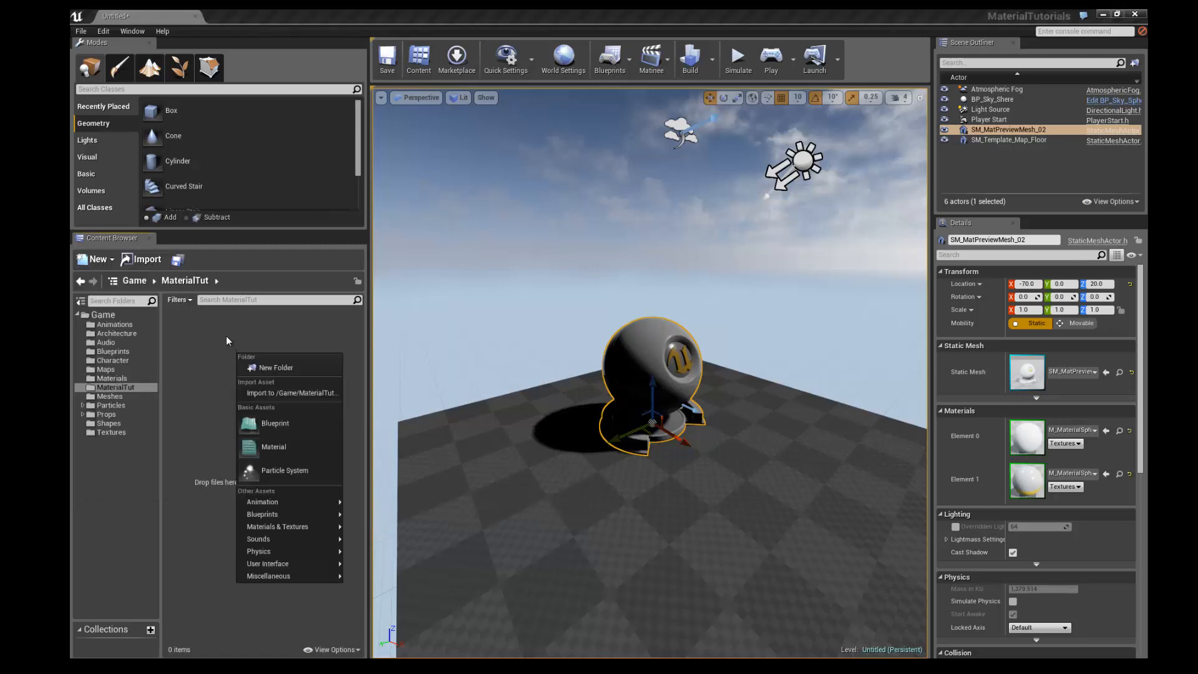
left_click(281, 445)
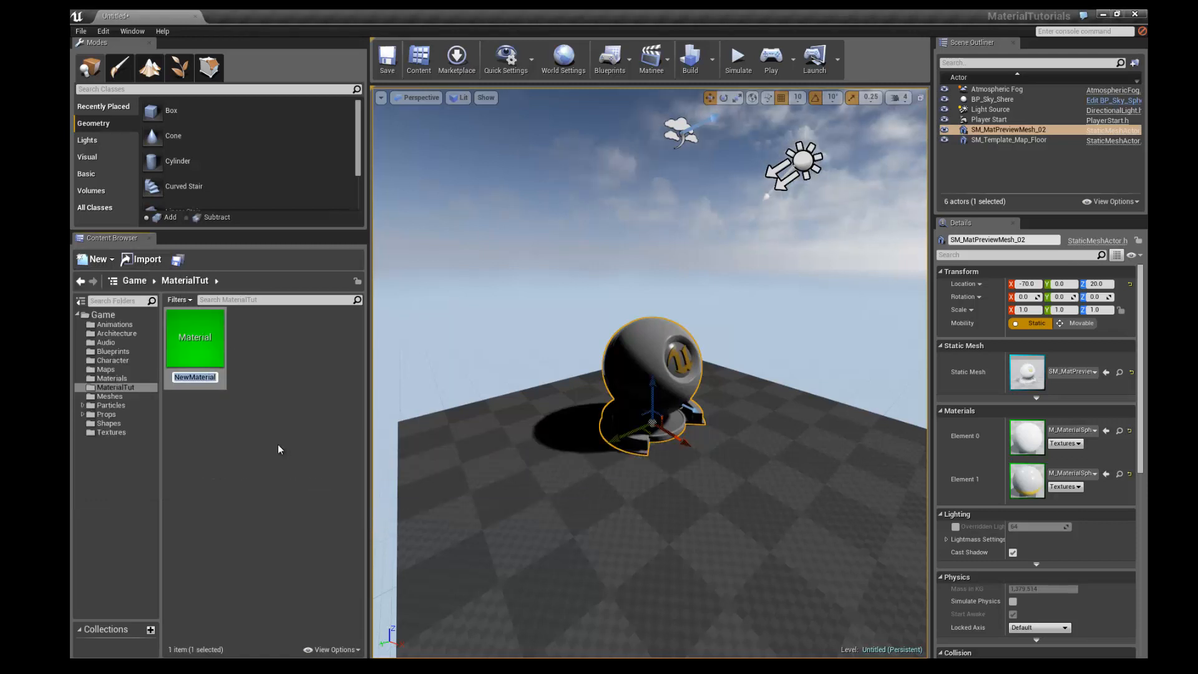
type("M_")
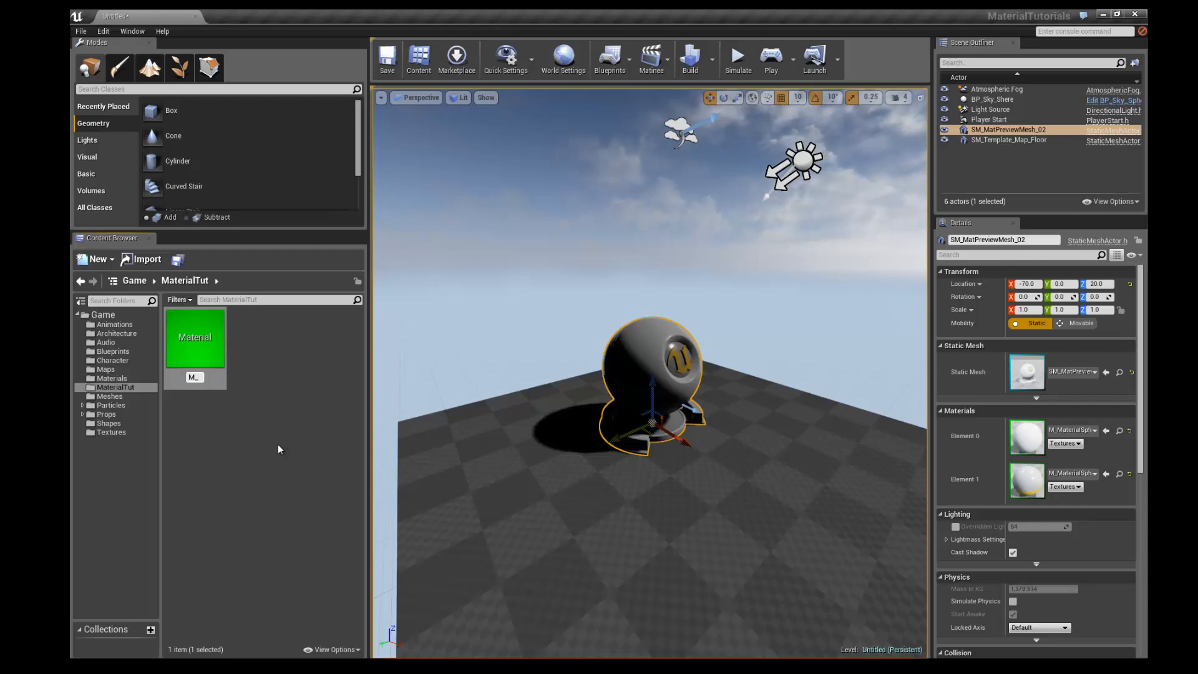
type("Ma")
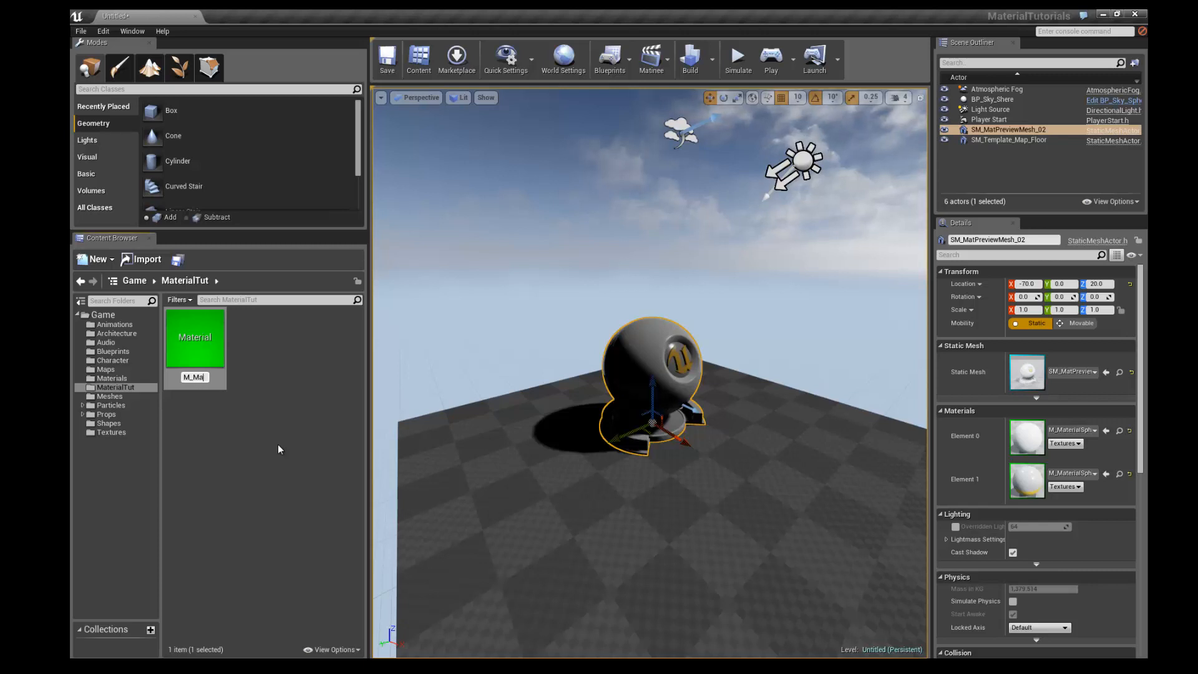
type("te")
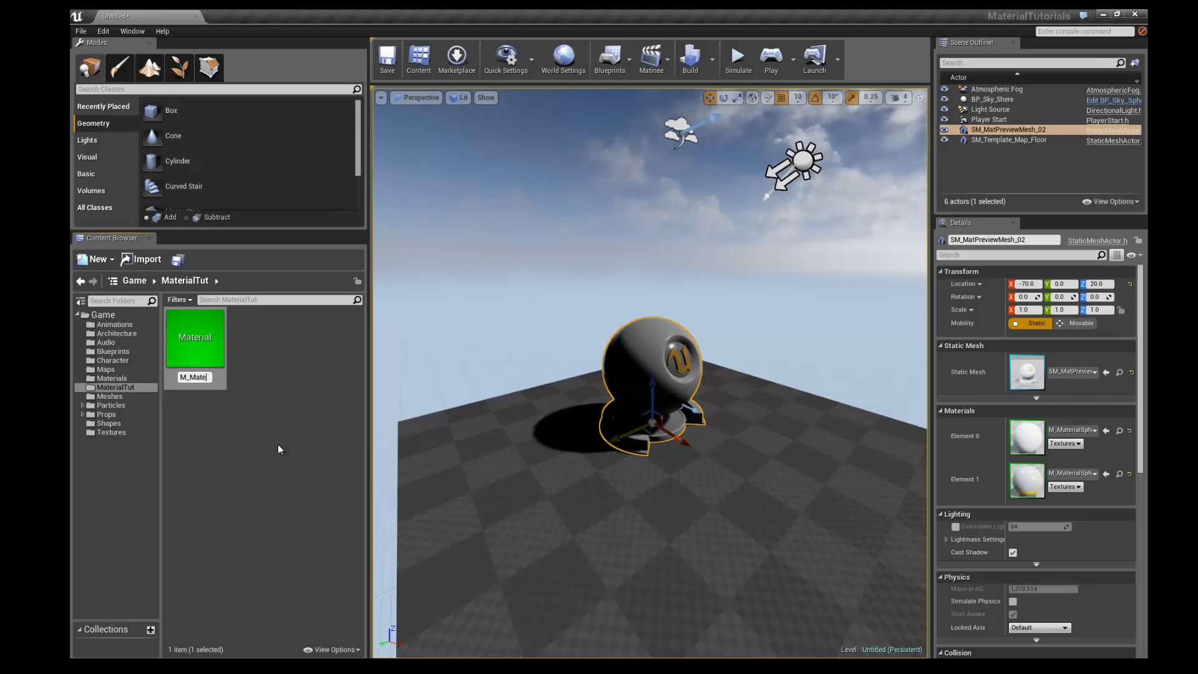
type("rialTut")
key("Return")
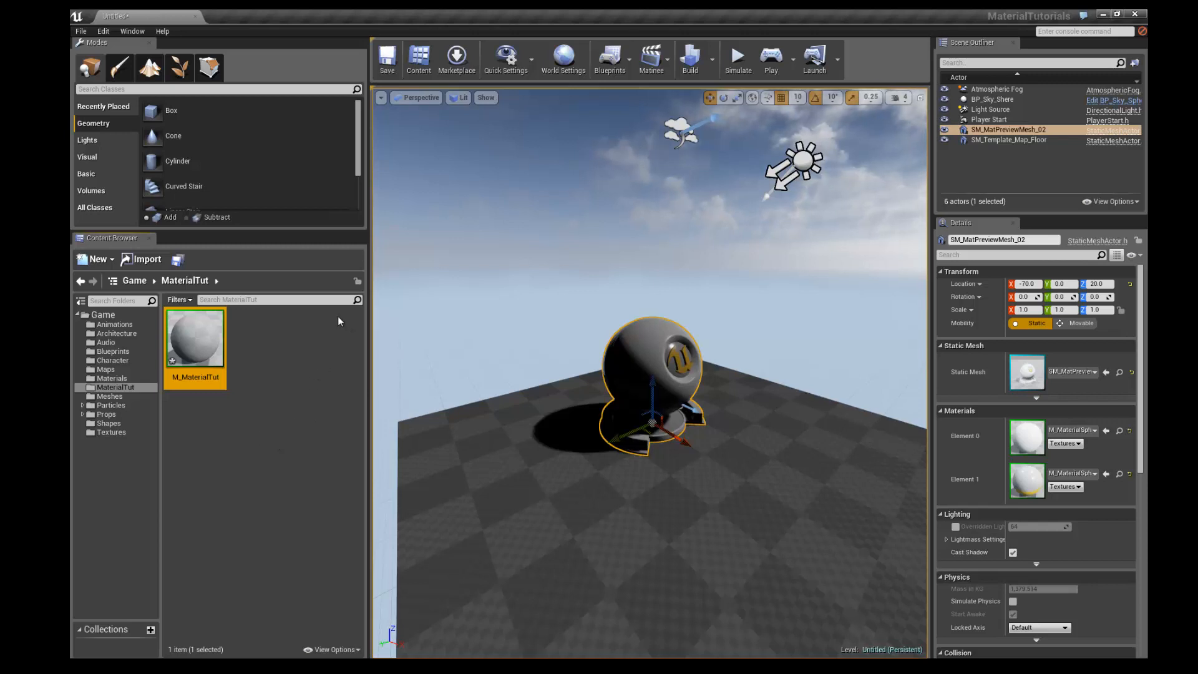
Assign the M_MaterialTut material to Element 0 of the SM_Template_Map_Floor mesh.
right_click_drag(494, 273, 480, 305)
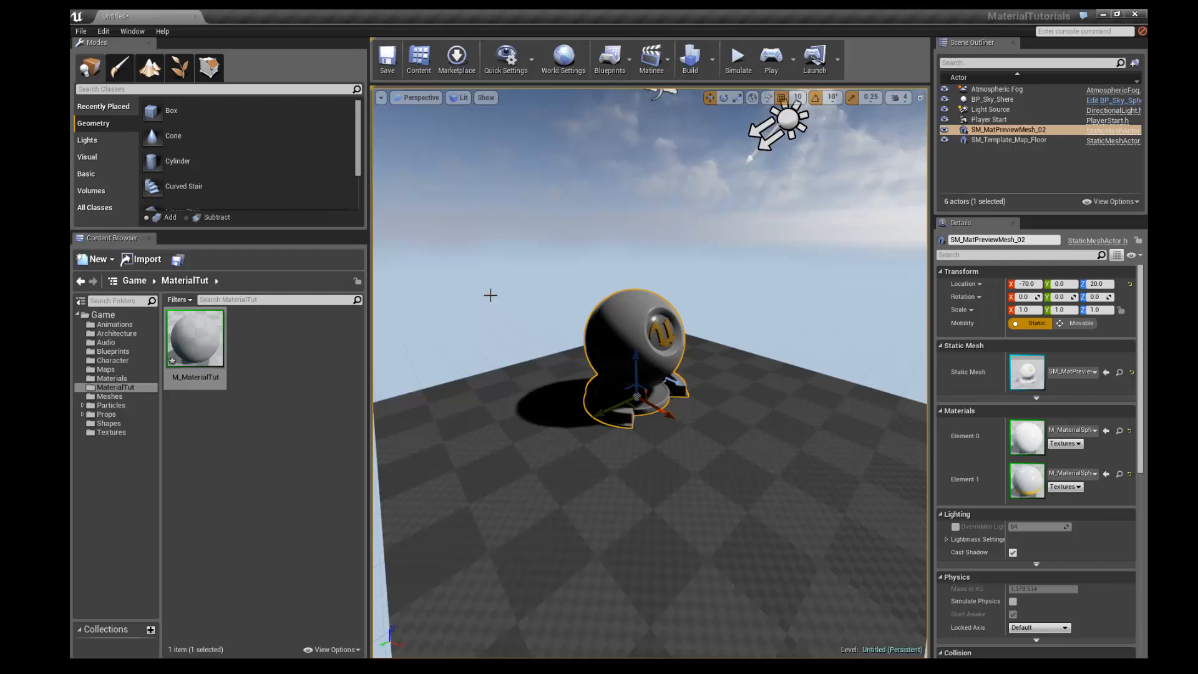
right_click_drag(489, 293, 489, 295)
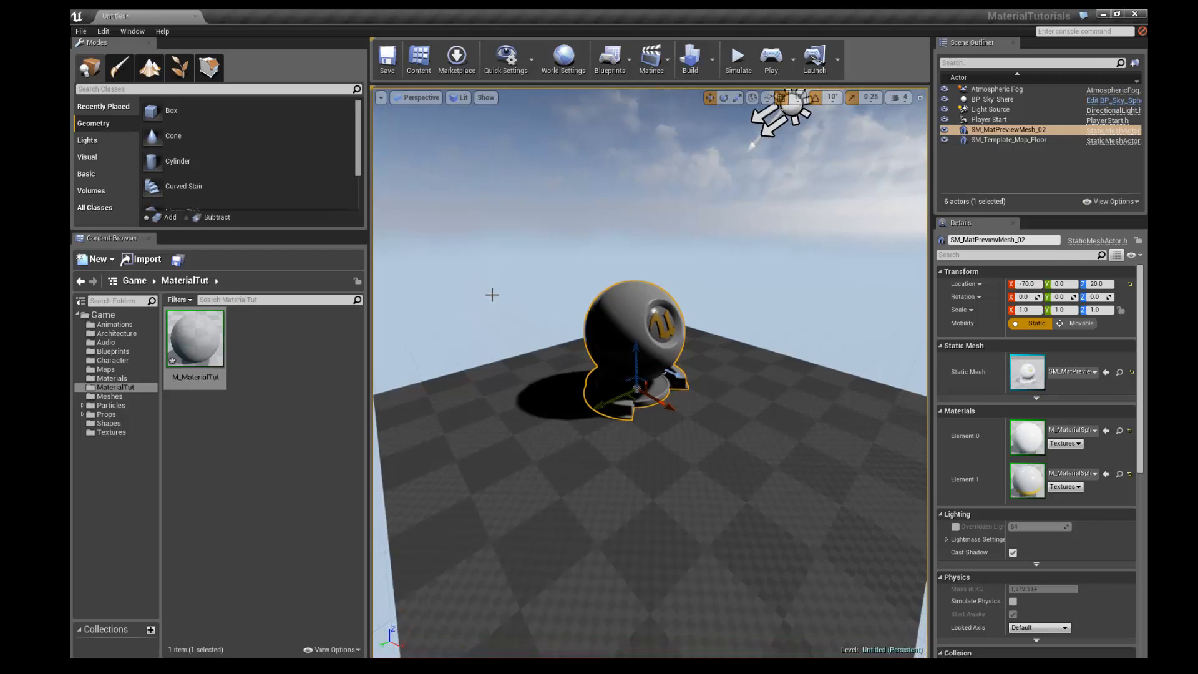
left_click(495, 409)
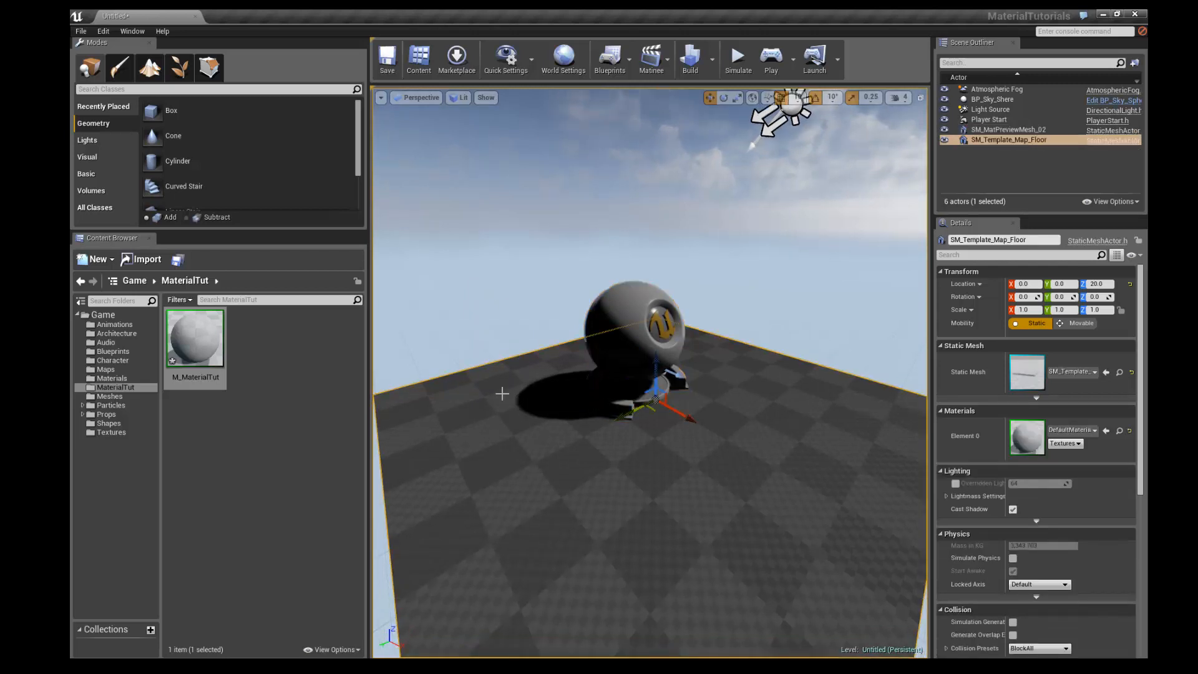
right_click_drag(515, 337, 521, 327)
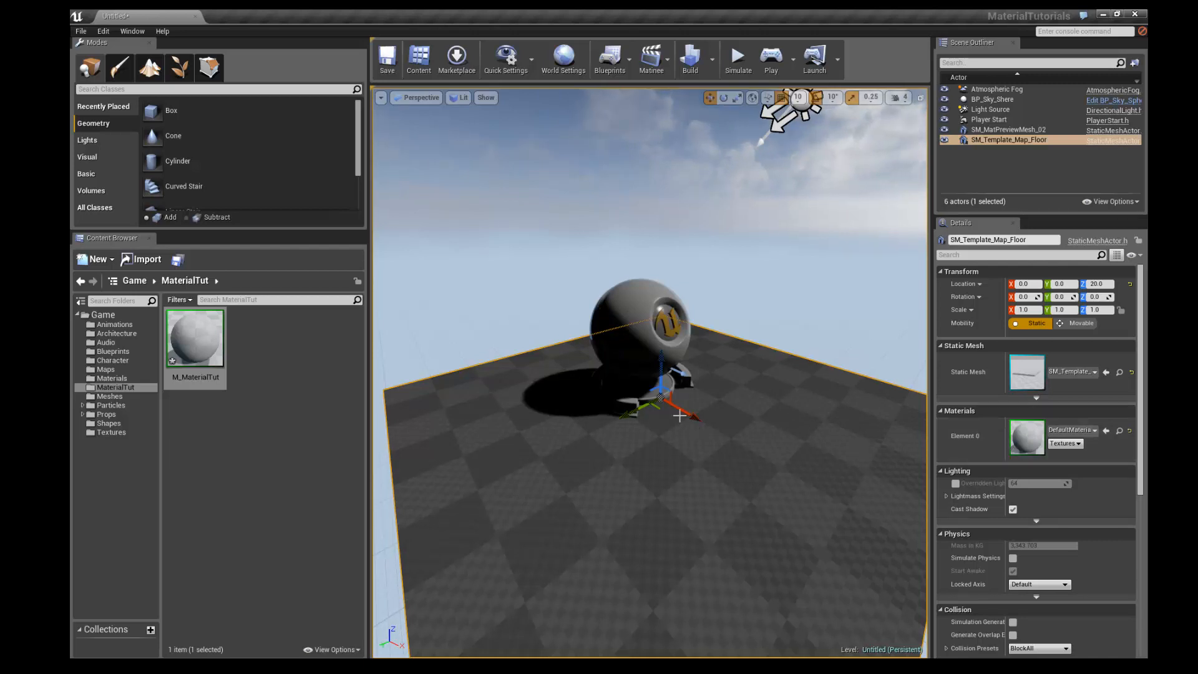
right_click_drag(572, 251, 559, 267)
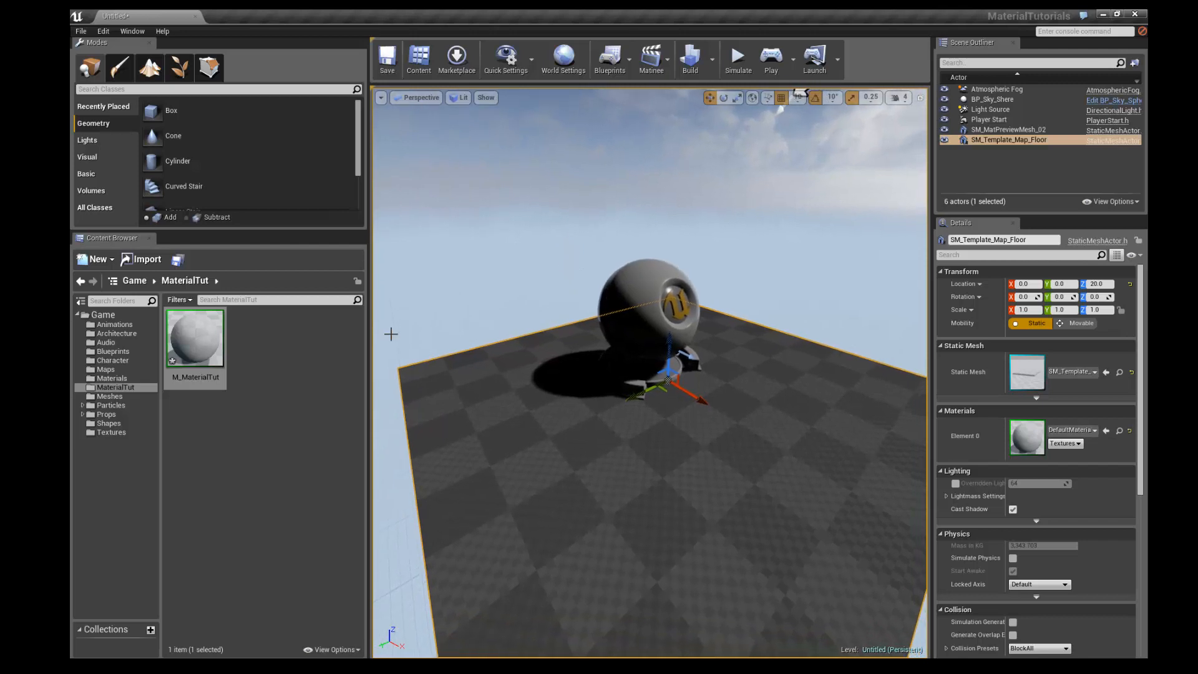
left_click(188, 345)
mouse_move(188, 345)
left_mouse_down()
mouse_move(290, 347)
mouse_move(564, 413)
mouse_move(469, 377)
mouse_move(194, 336)
left_mouse_up()
right_click_drag(557, 411, 558, 410)
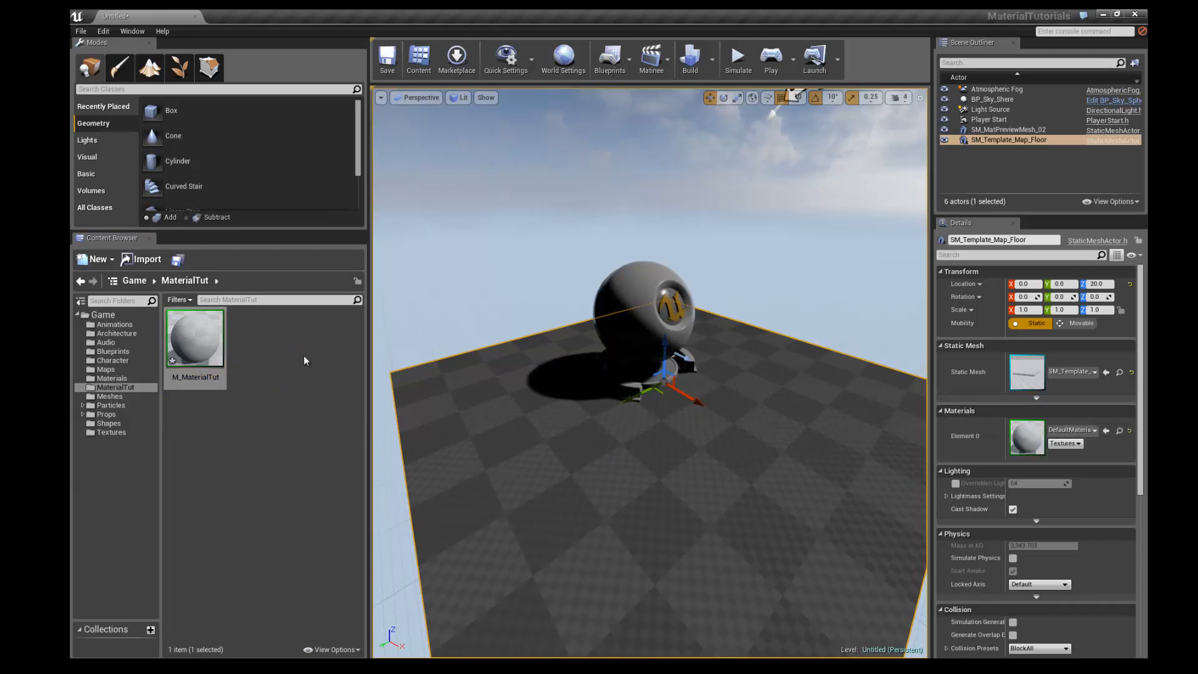
left_click(1109, 431)
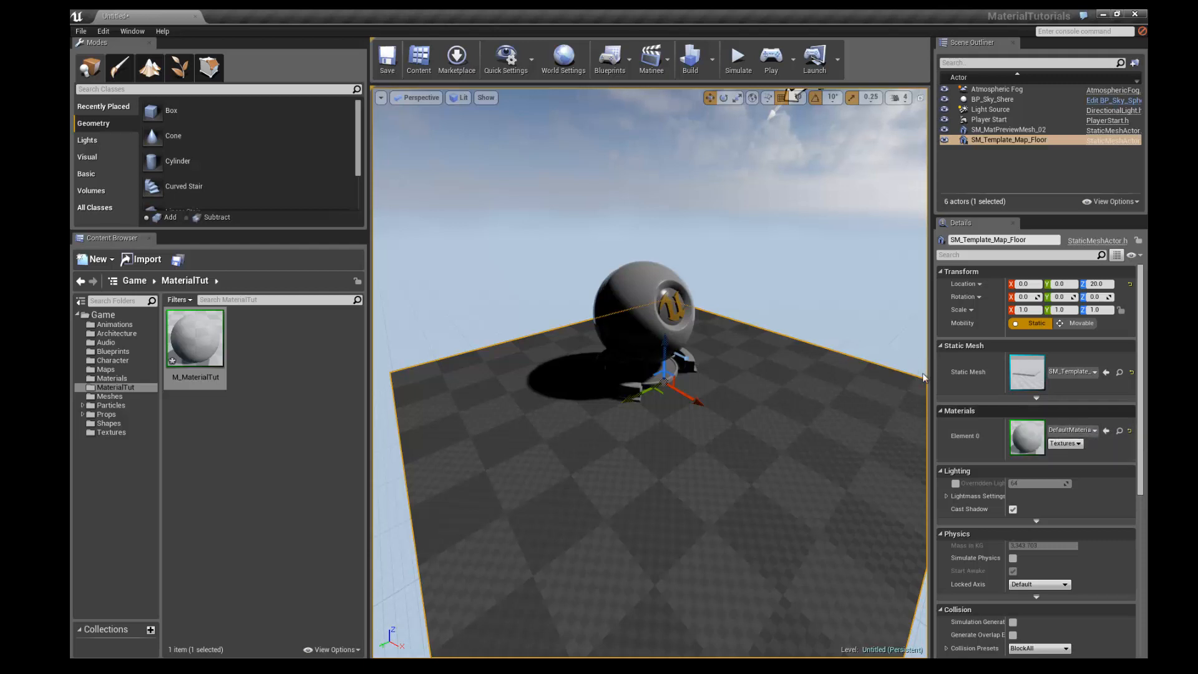
left_click(195, 342)
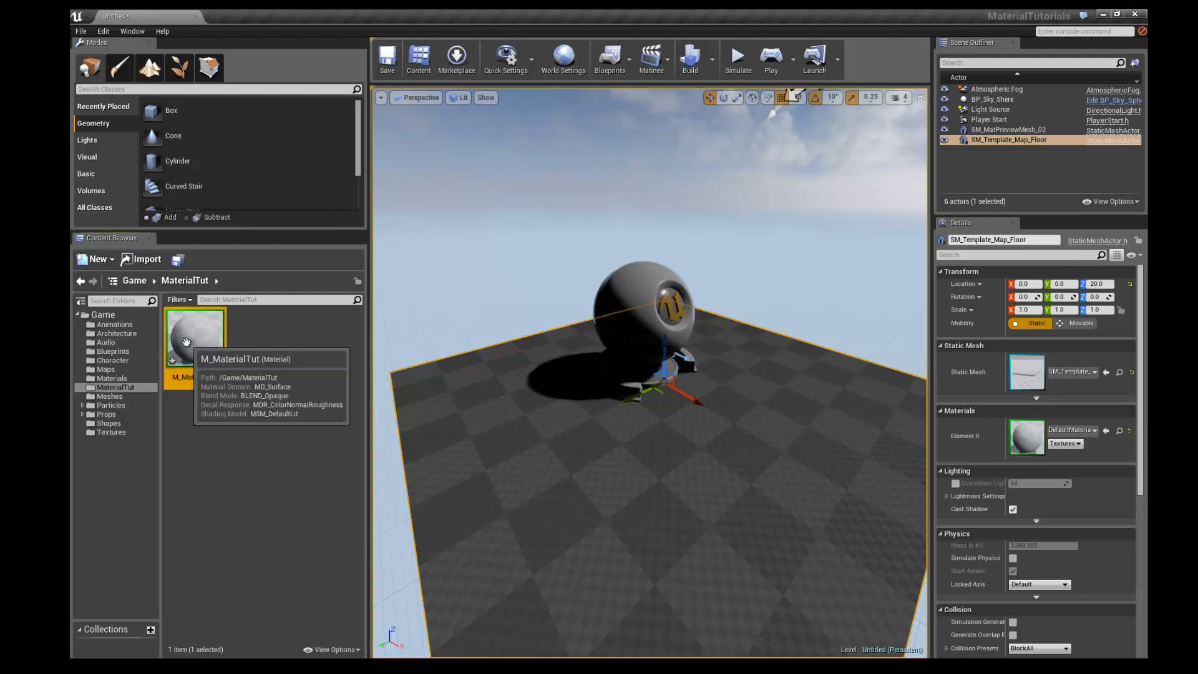
left_click(1105, 431)
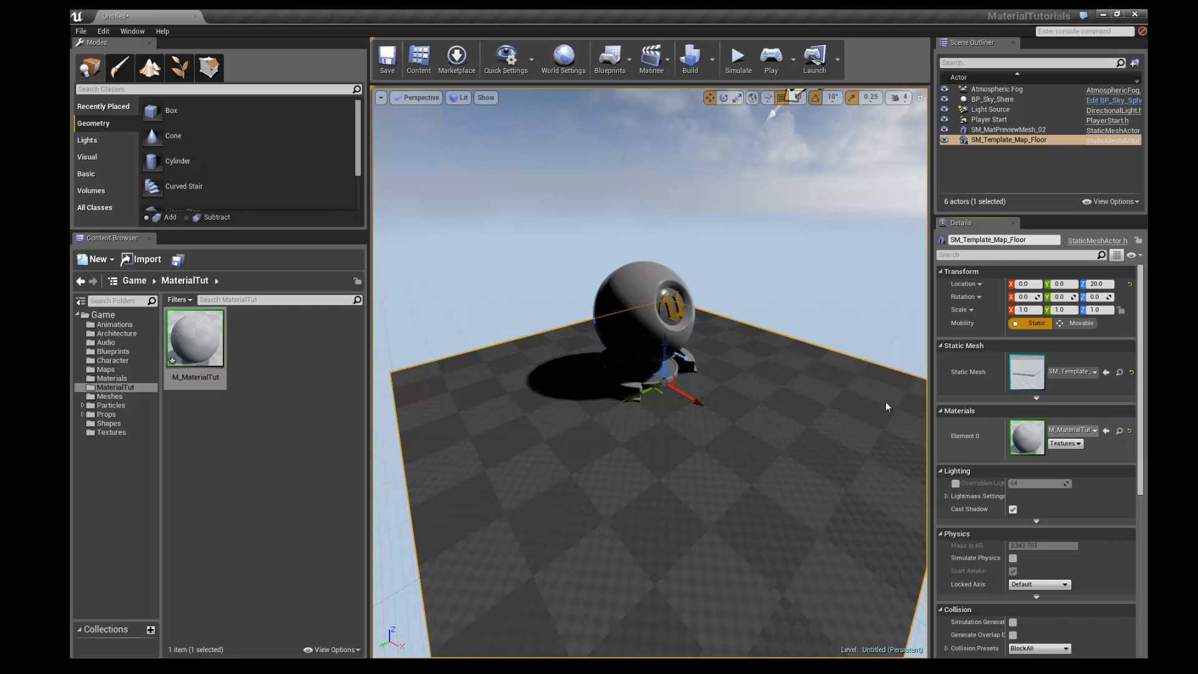
scroll(723, 298, "up", 2)
left_click_drag(723, 294, 730, 286, "alt")
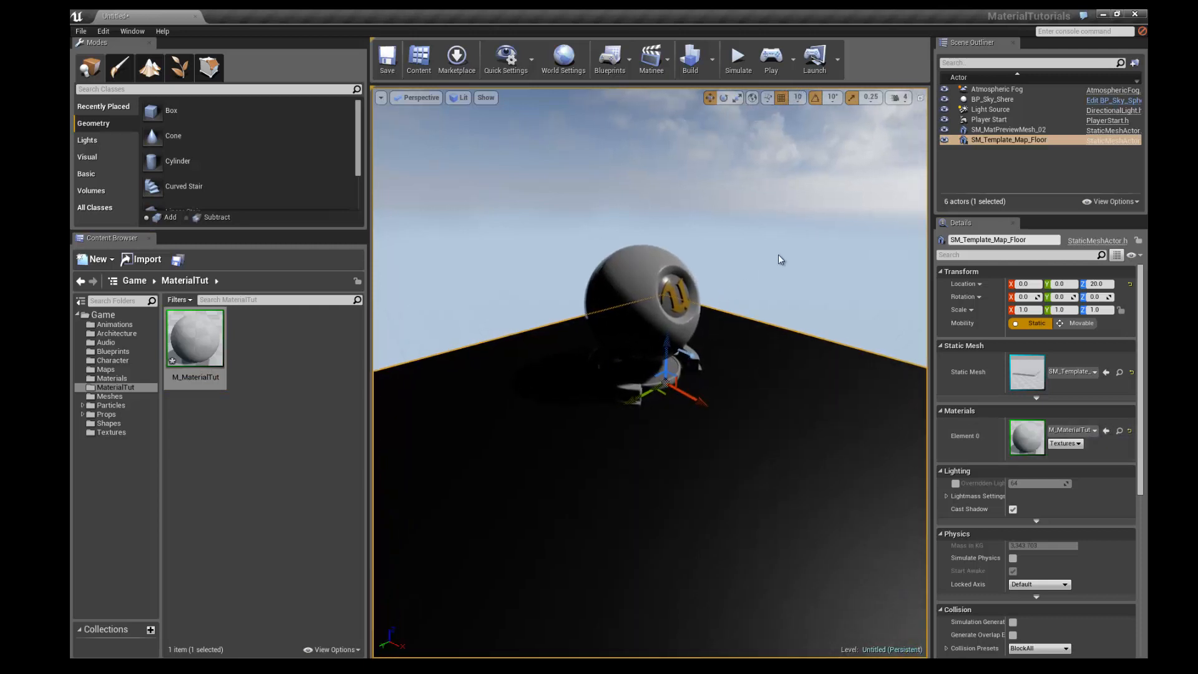
mouse_move(803, 258)
left_mouse_down("alt")
mouse_move(817, 268)
mouse_move(800, 267)
left_mouse_up("alt")
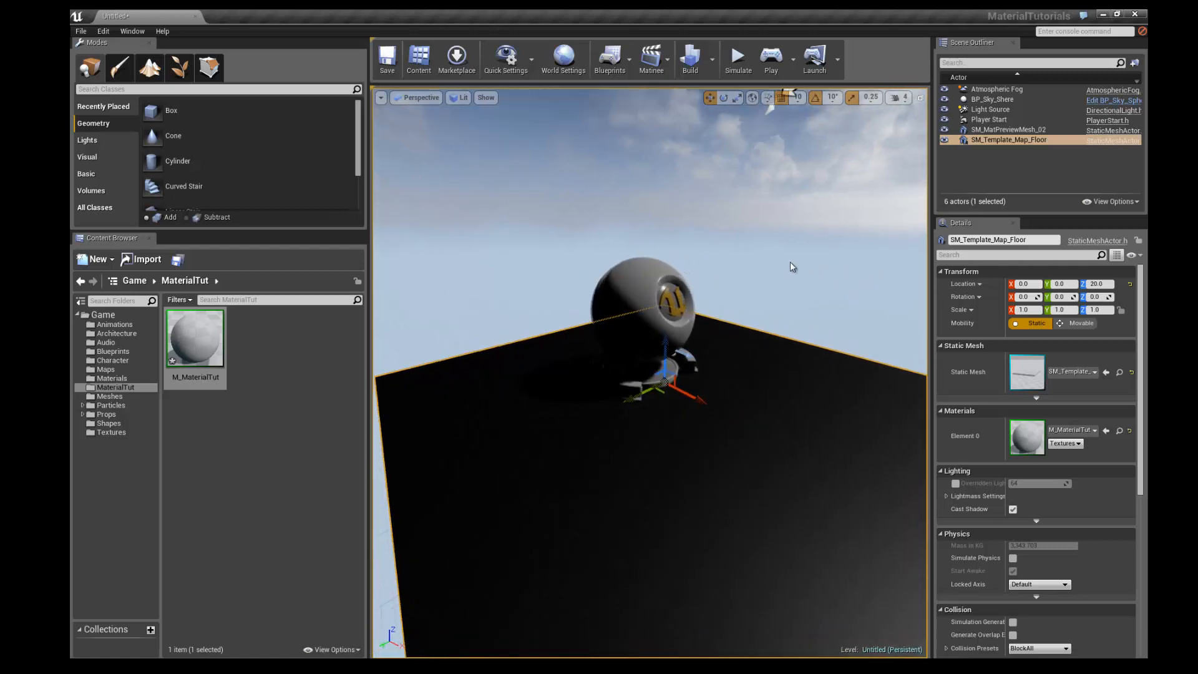
Assign the M_MaterialTut material to both Element 0 and Element 1 of the SM_MatPreviewMesh_02 mesh.
left_click(641, 272)
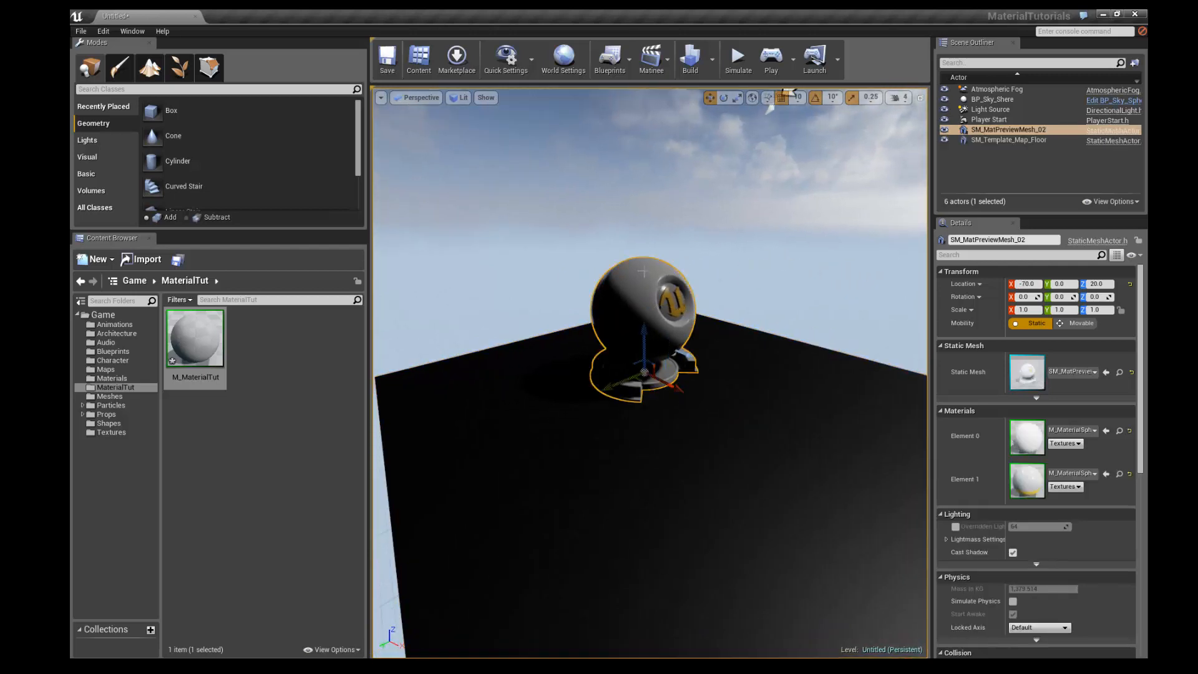
left_click_drag(737, 228, 797, 324, "alt")
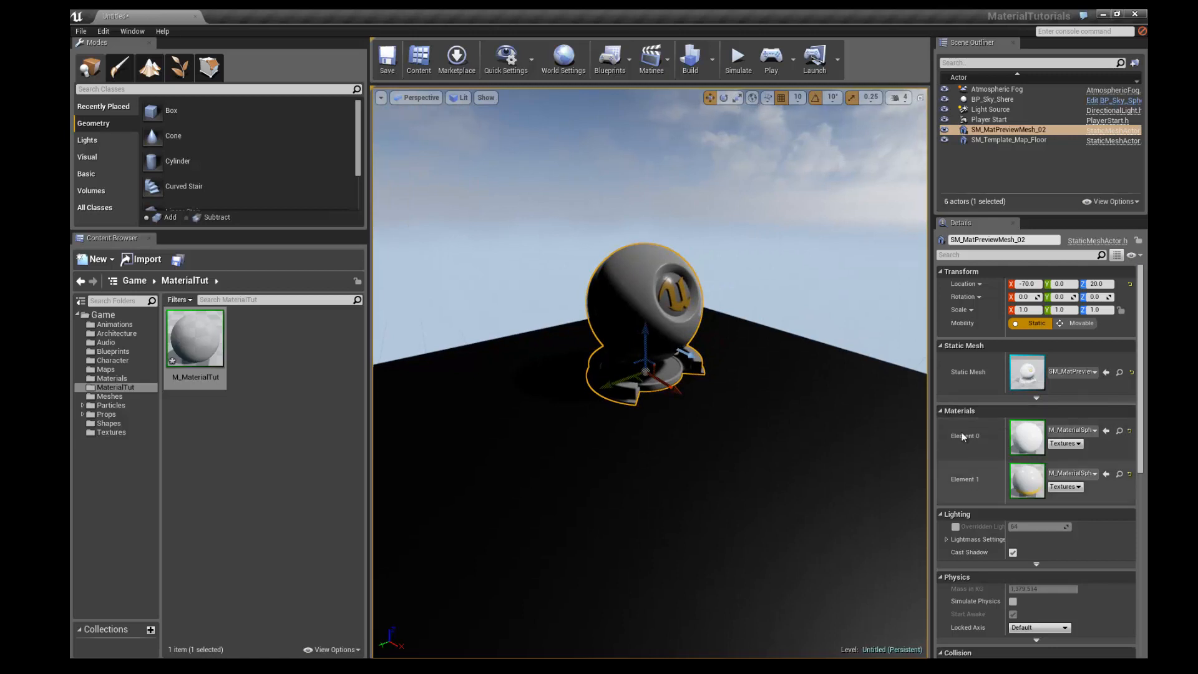
mouse_move(570, 195)
left_mouse_down("alt")
mouse_move(579, 210)
mouse_move(589, 193)
mouse_move(561, 203)
left_mouse_up("alt")
left_click_drag(203, 321, 624, 284)
left_click_drag(662, 209, 767, 219, "alt")
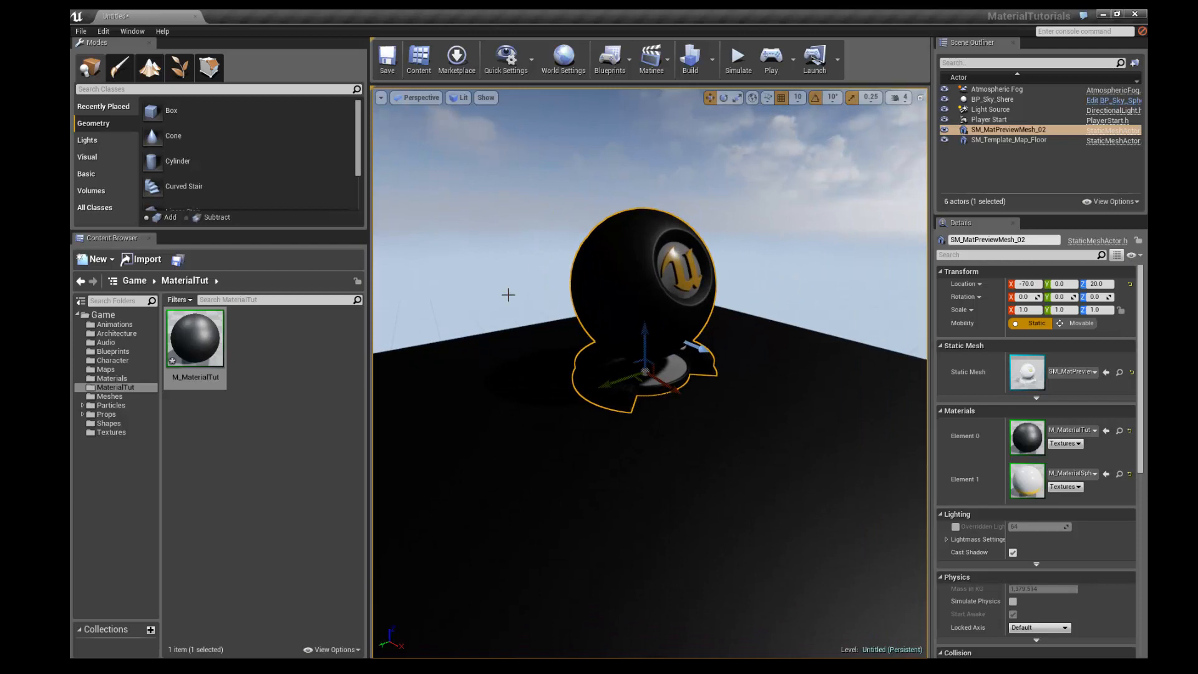
left_click(1107, 473)
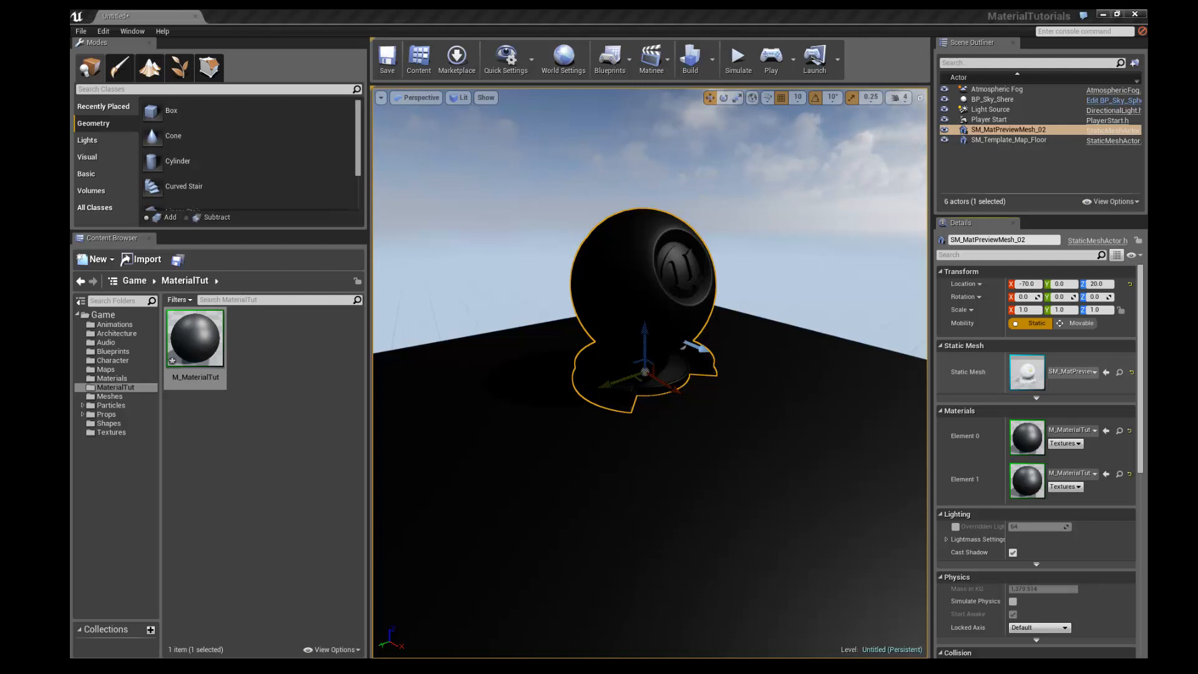
Move the Player Start along the X axis away from the preview mesh, to about X 250.
scroll(774, 293, "down", 5)
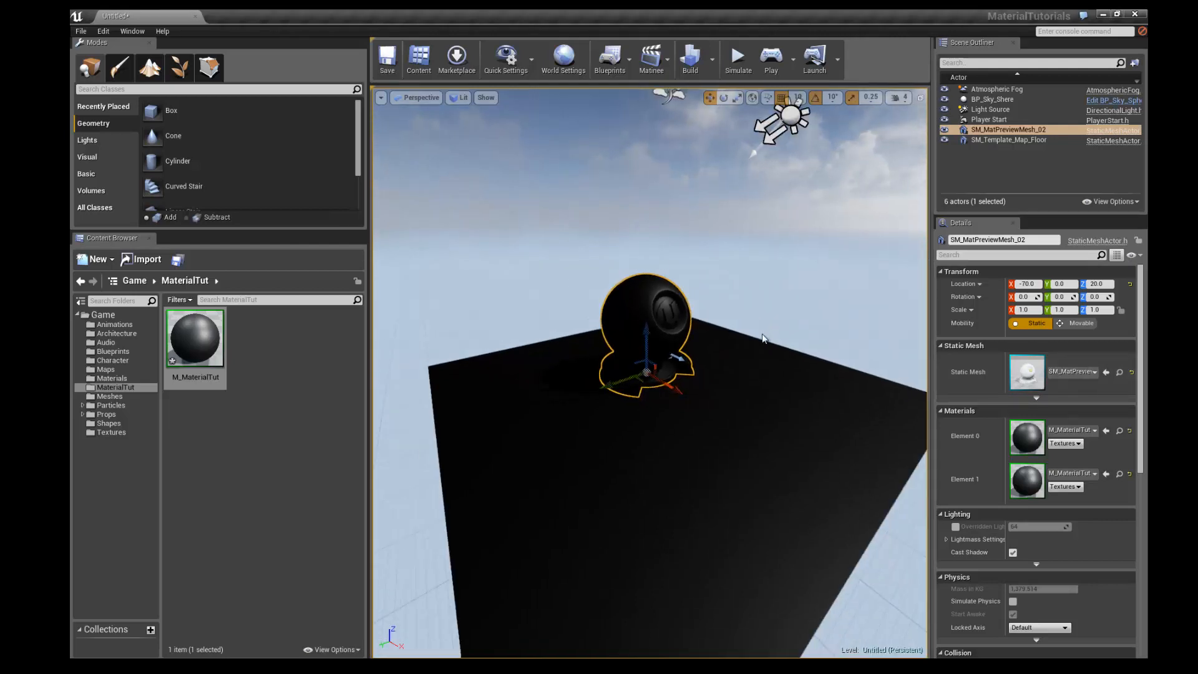
left_click_drag(761, 334, 803, 334, "alt")
left_click_drag(777, 288, 717, 268, "alt")
left_click_drag(694, 355, 736, 274, "alt")
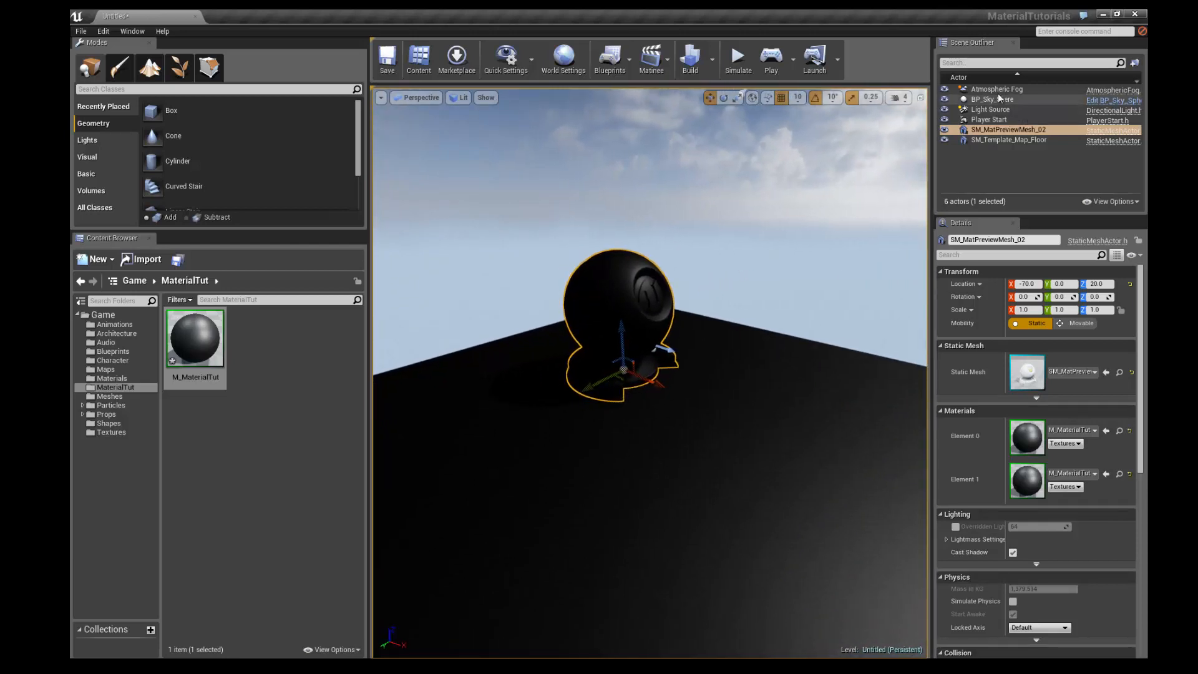
left_click(1001, 120)
left_click_drag(735, 382, 836, 415)
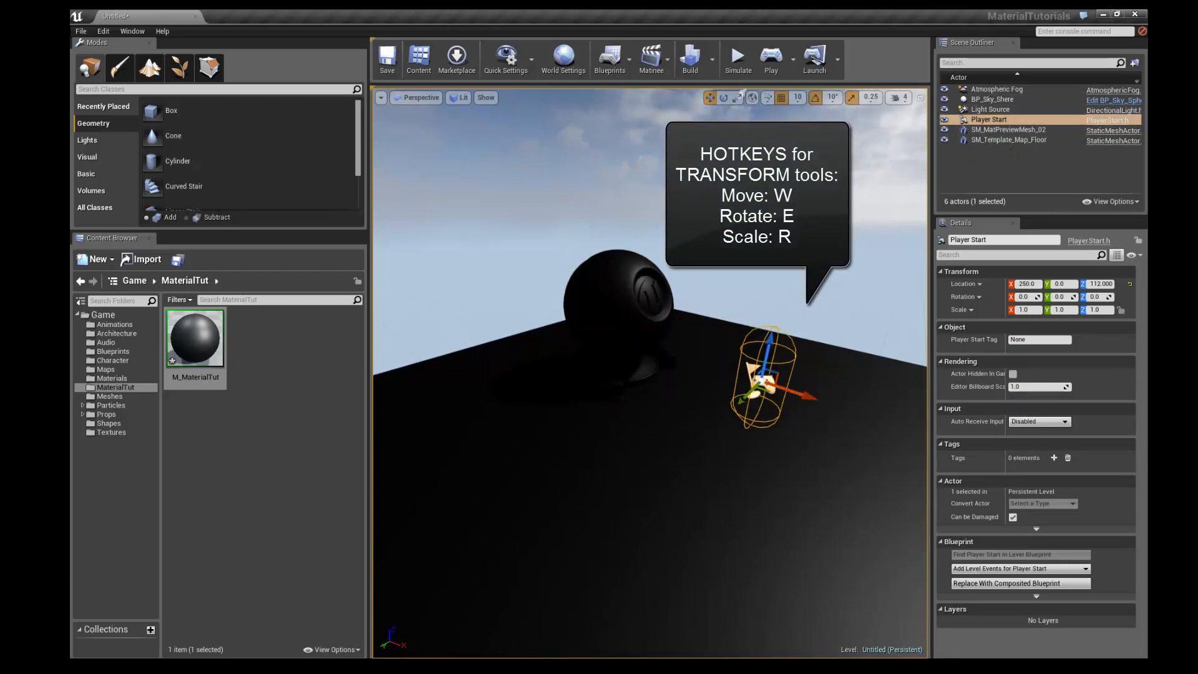
left_click_drag(800, 261, 682, 303, "alt")
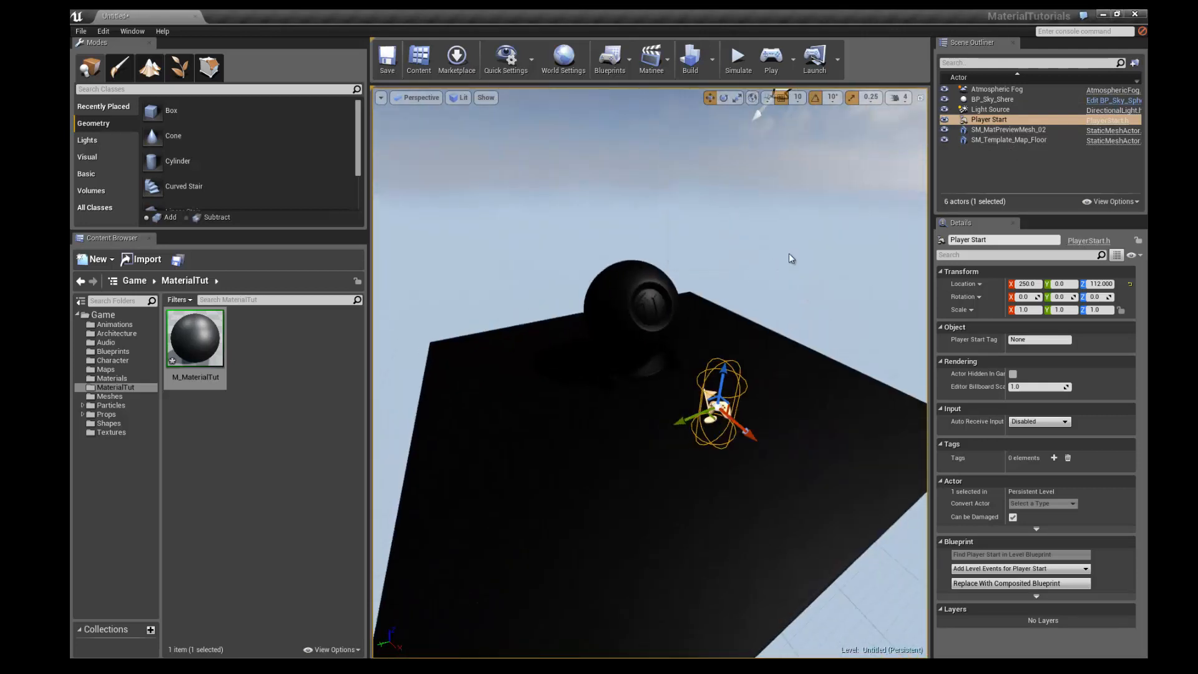
mouse_move(804, 252)
left_mouse_down("alt")
mouse_move(818, 245)
mouse_move(805, 249)
left_mouse_up("alt")
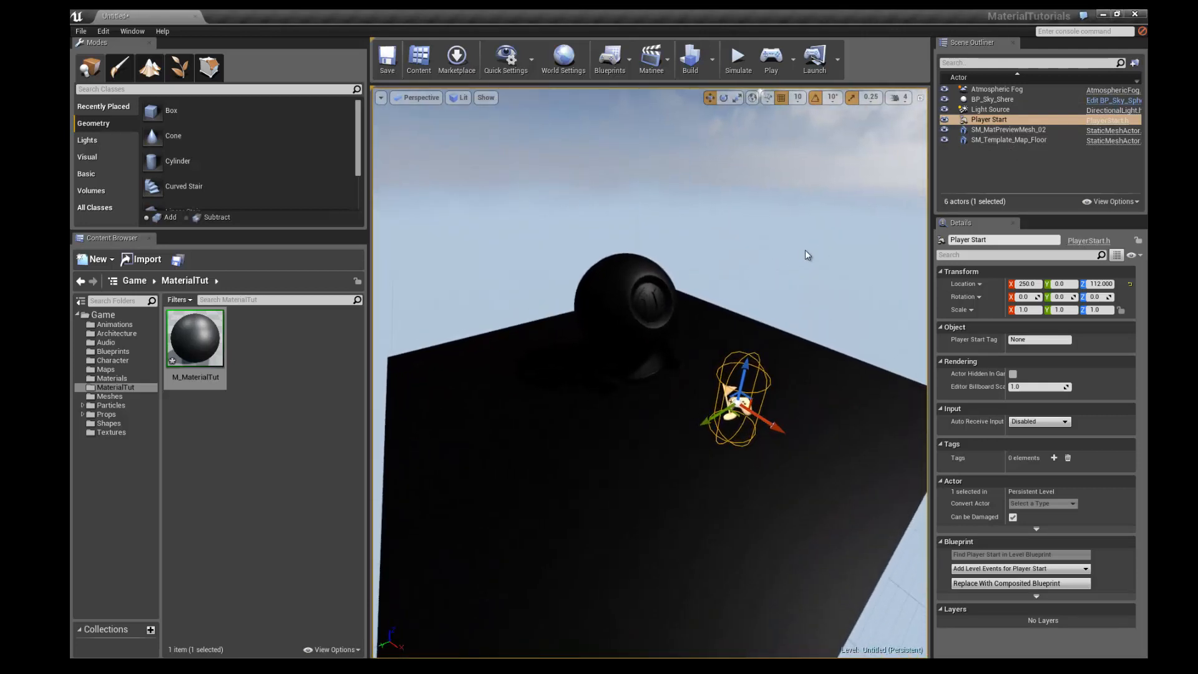
Select the Light Source and examine the directional light's settings and its effect on the scene.
left_click(989, 109)
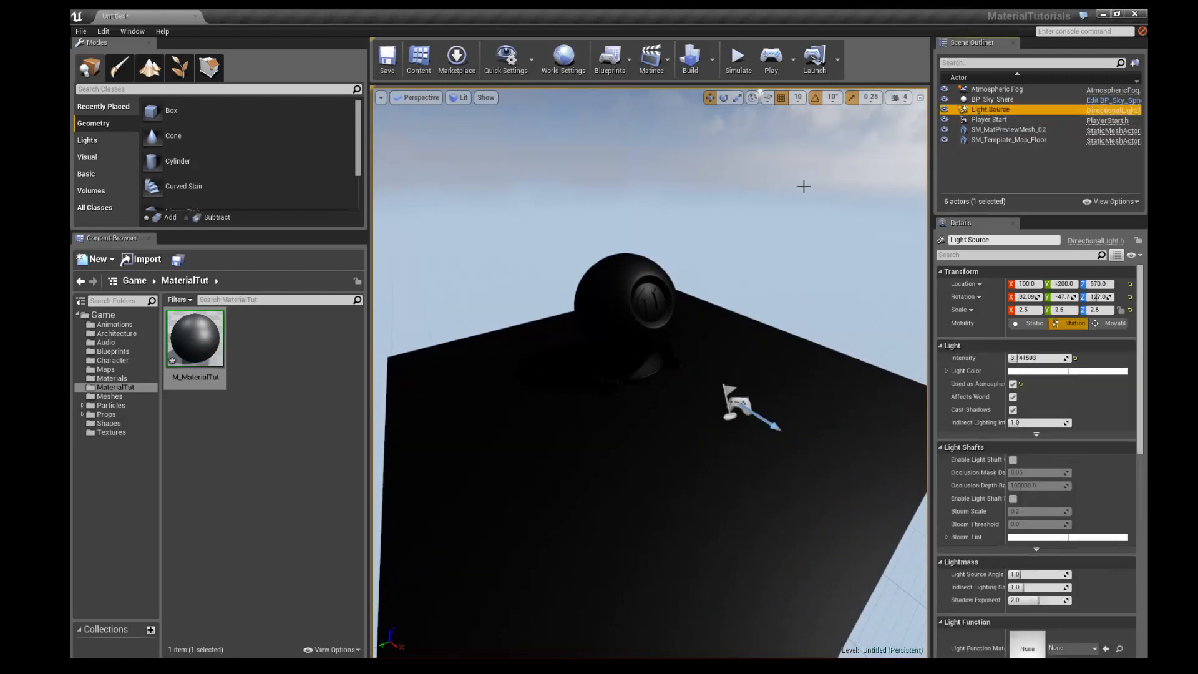
scroll(810, 191, "down", 2)
mouse_move(810, 191)
left_mouse_down("alt")
mouse_move(855, 195)
mouse_move(810, 199)
mouse_move(824, 201)
left_mouse_up("alt")
scroll(814, 204, "up", 2)
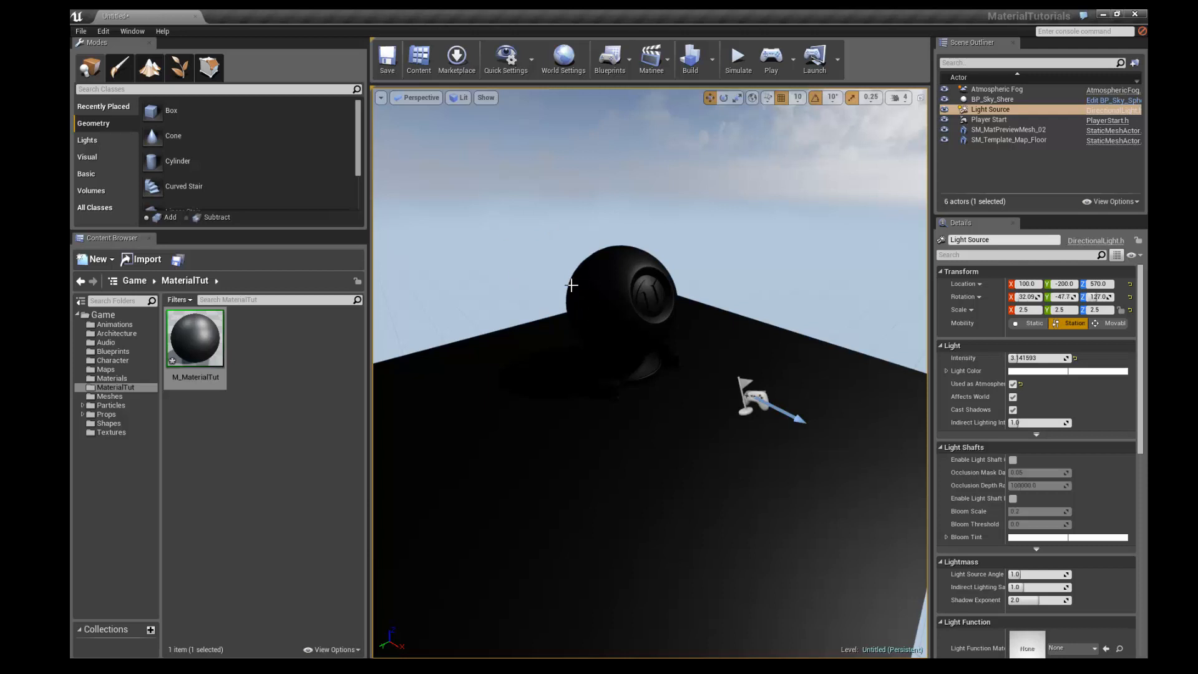
Add a Sky Light to the level and raise it beside the preview mesh, to about X -200, Y 180, Z 240.
left_click(95, 144)
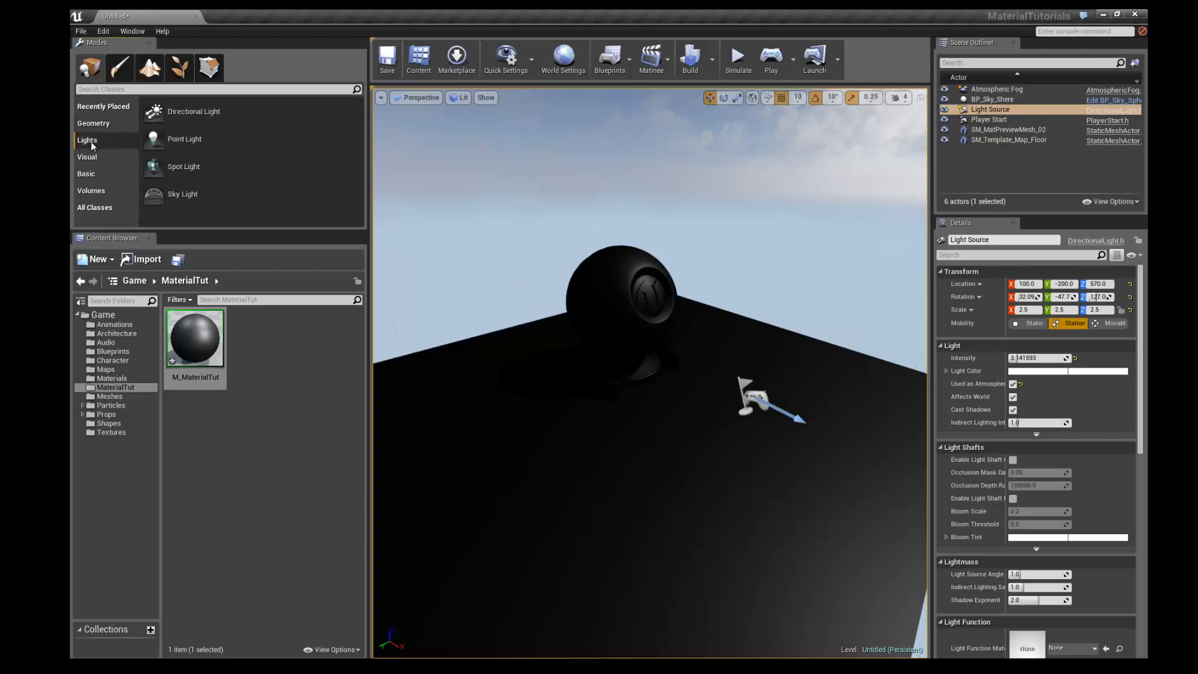
left_click_drag(186, 195, 517, 340)
left_click_drag(522, 334, 476, 187)
scroll(568, 172, "down", 1)
scroll(568, 172, "up", 2)
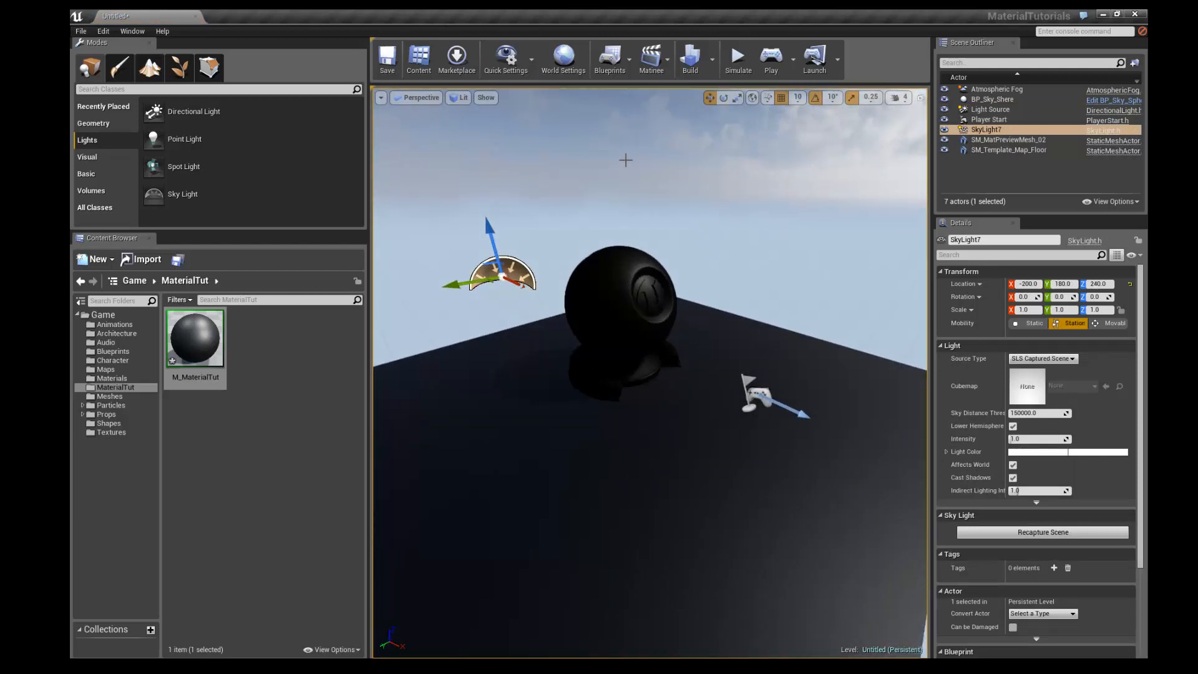
scroll(619, 171, "down", 2)
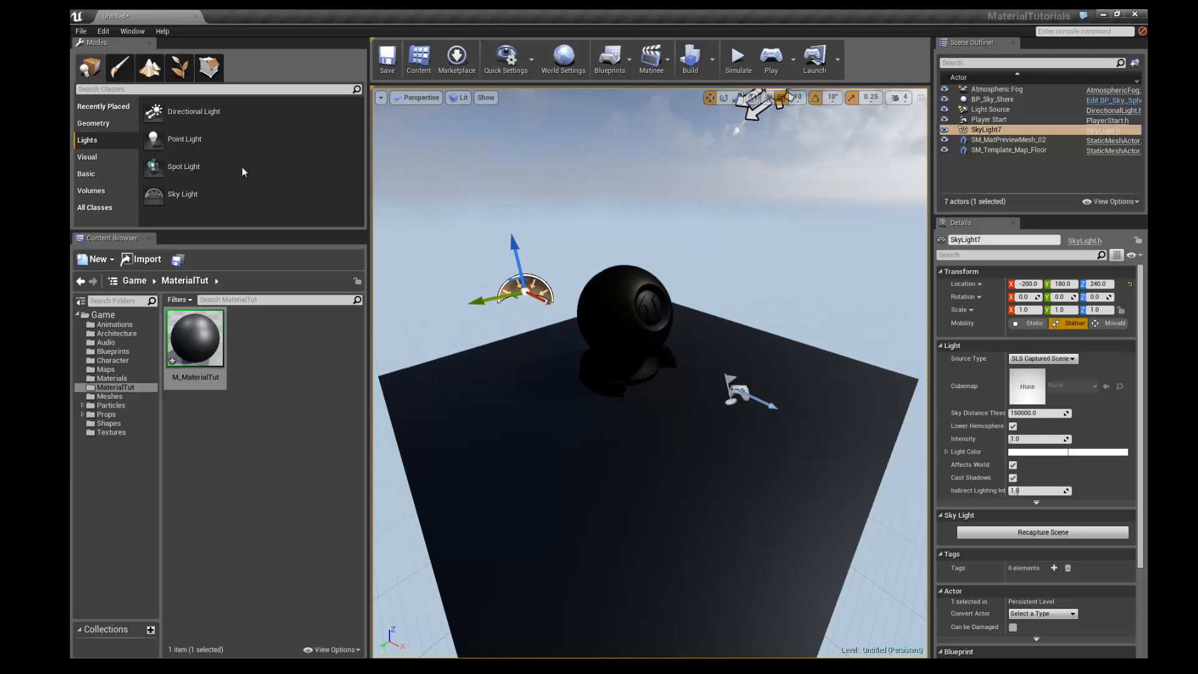
Place a Sphere Reflection Capture above the floor, close to the front of the preview mesh.
left_click(107, 160)
scroll(537, 175, "up", 1)
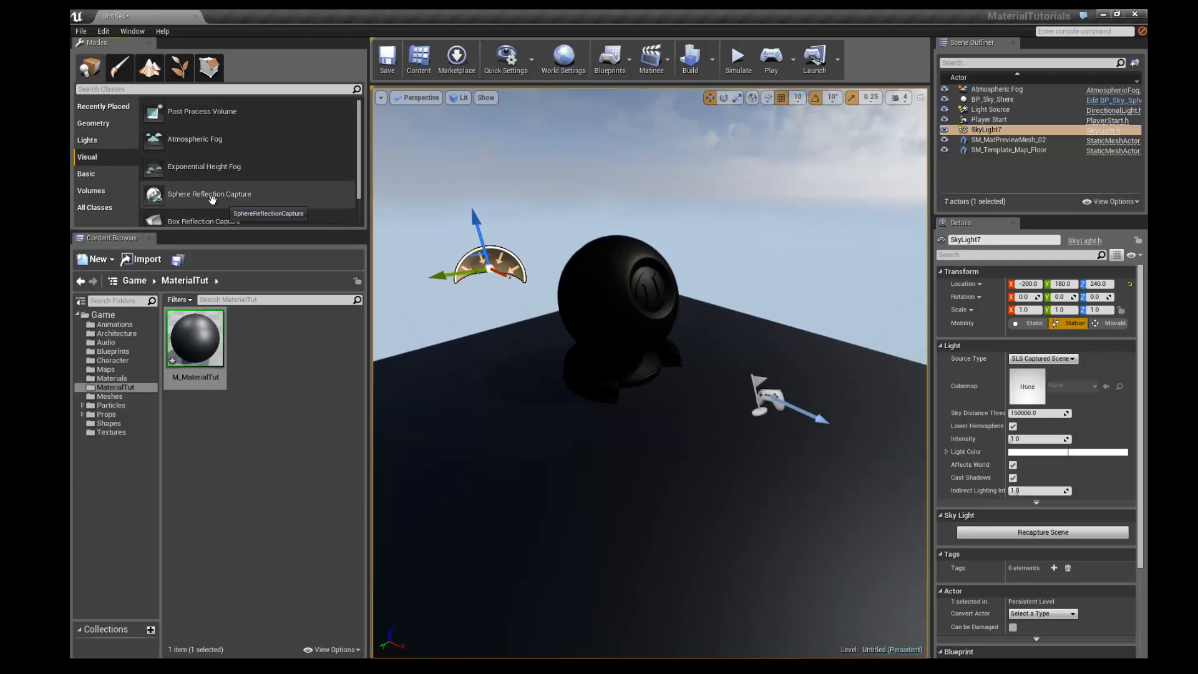
left_click_drag(198, 195, 680, 393)
scroll(770, 269, "down", 3)
mouse_move(688, 250)
left_mouse_down("alt")
mouse_move(661, 231)
mouse_move(770, 294)
mouse_move(698, 251)
mouse_move(734, 245)
mouse_move(709, 253)
left_mouse_up("alt")
left_click(692, 234)
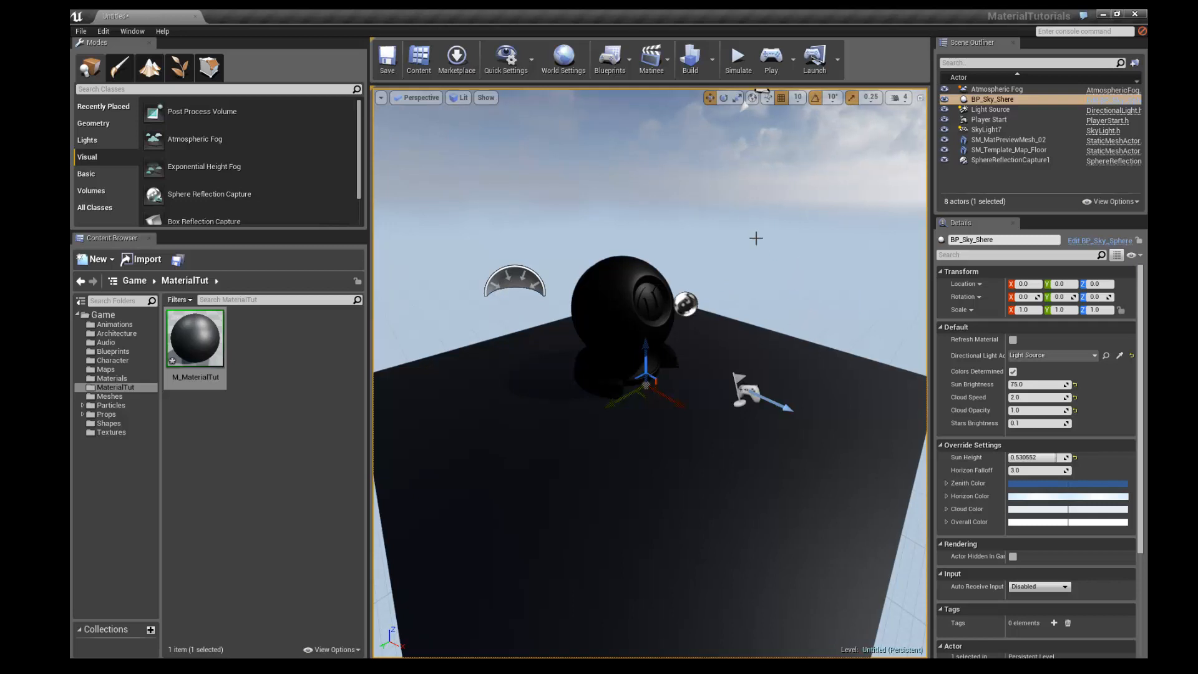
Add a Lightmass Importance Volume at the centre of the floor, by the base of the preview mesh.
left_click_drag(739, 260, 558, 310)
left_click_drag(724, 289, 488, 337)
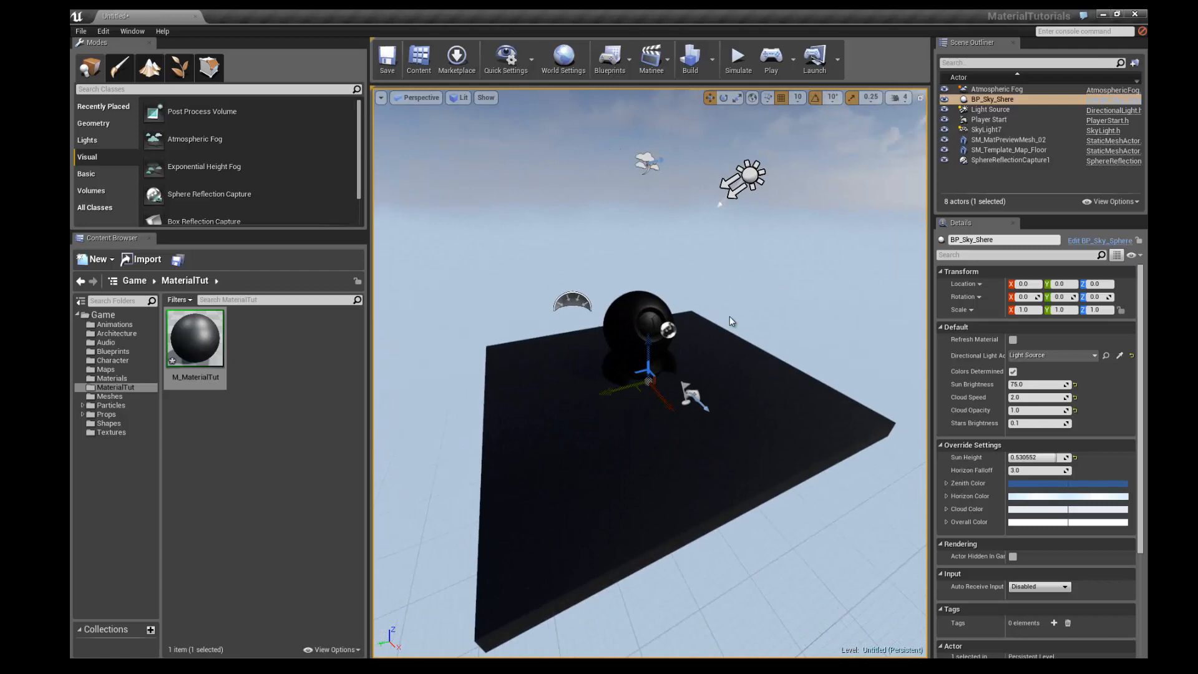
left_click_drag(732, 321, 694, 290)
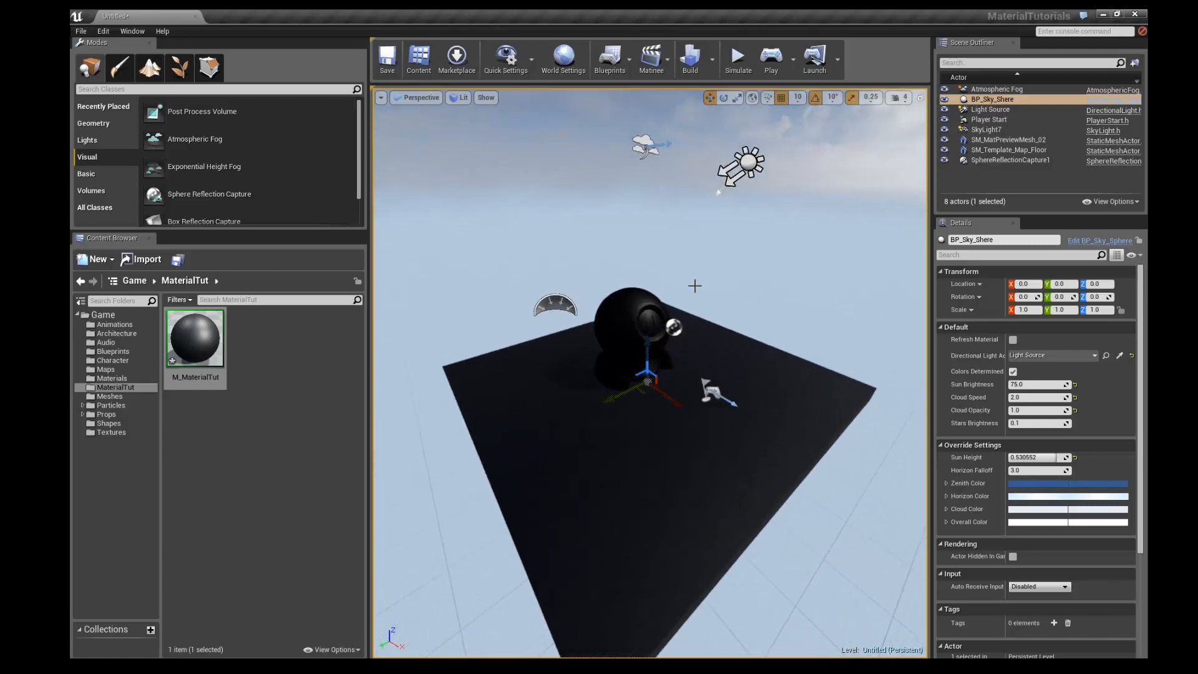
left_click(90, 191)
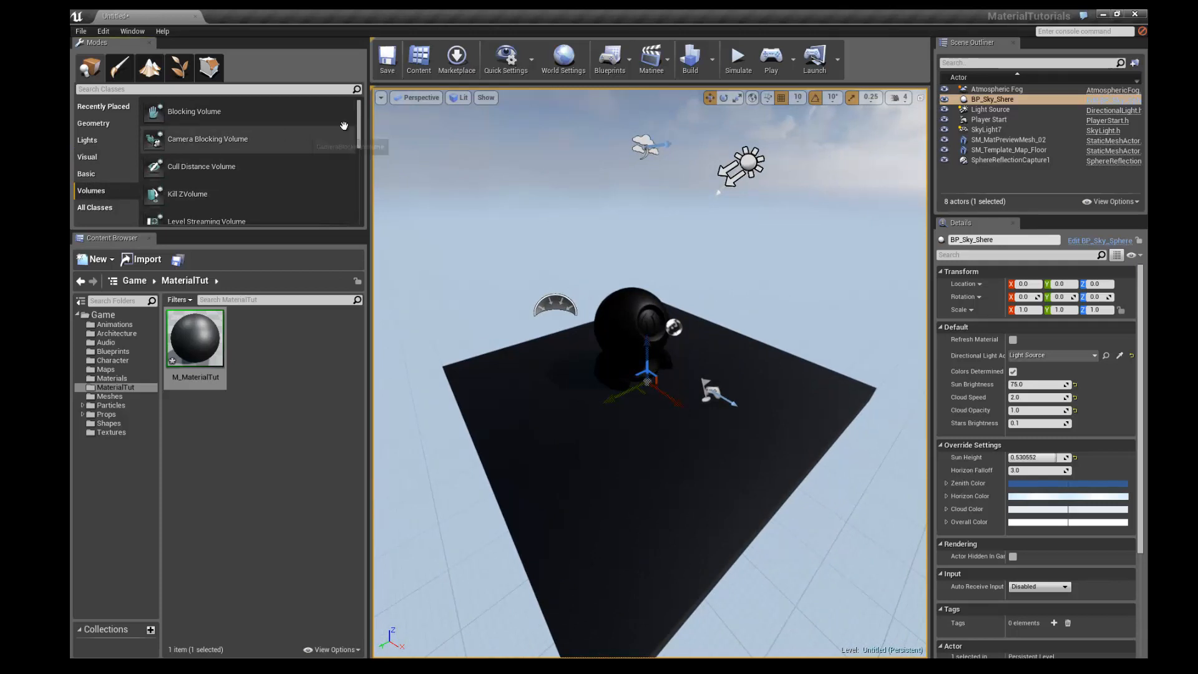
scroll(214, 187, "down", 3)
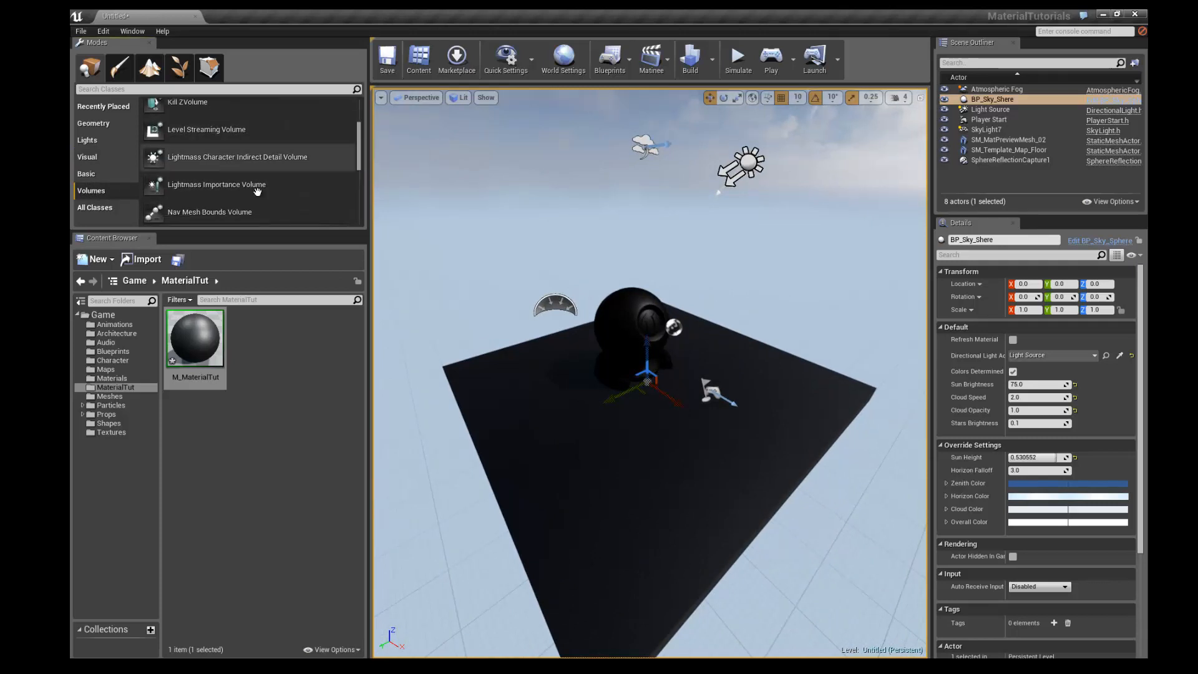
left_click_drag(214, 187, 643, 370)
right_click_drag(643, 371, 624, 371)
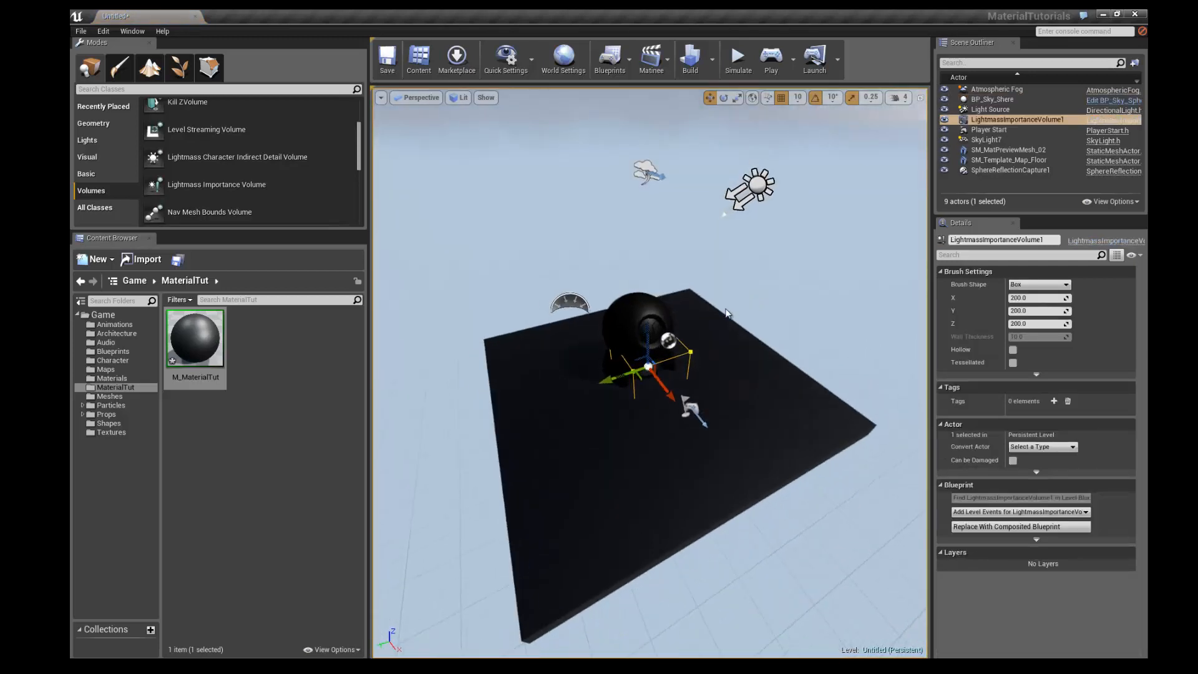
Scale up the Lightmass Importance Volume until it extends beyond the floor on all sides.
left_click_drag(643, 370, 781, 352)
left_click_drag(708, 435, 649, 422, "alt")
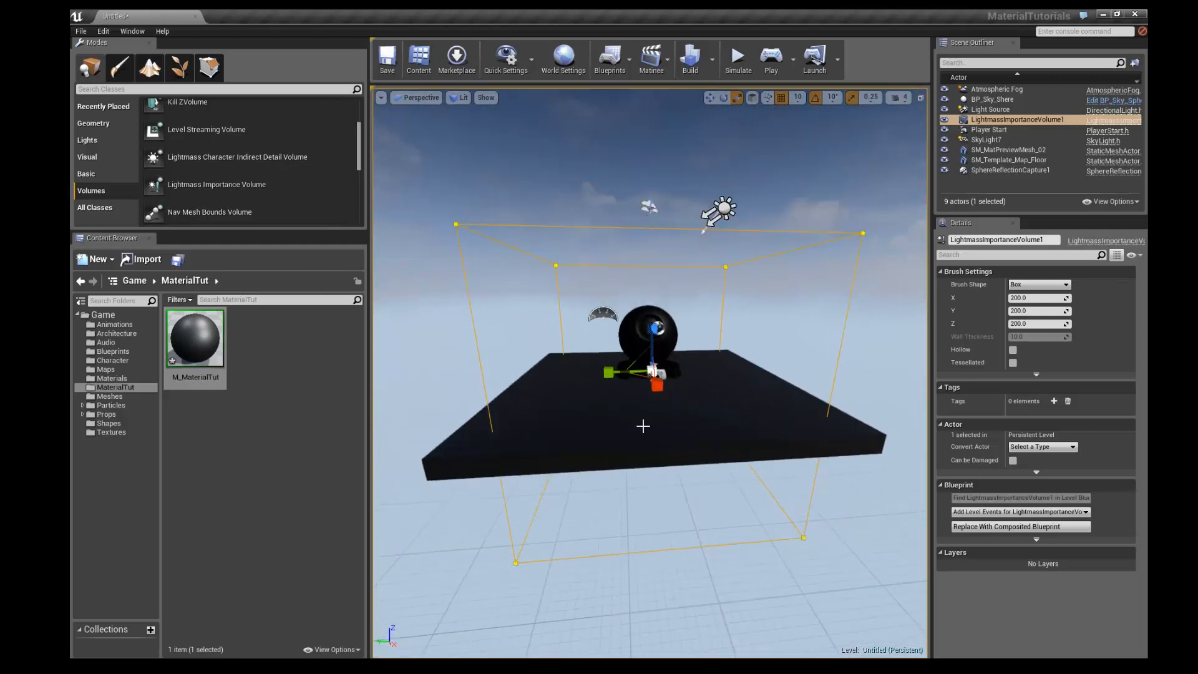
left_click_drag(592, 373, 755, 380)
left_click_drag(657, 353, 634, 365, "alt")
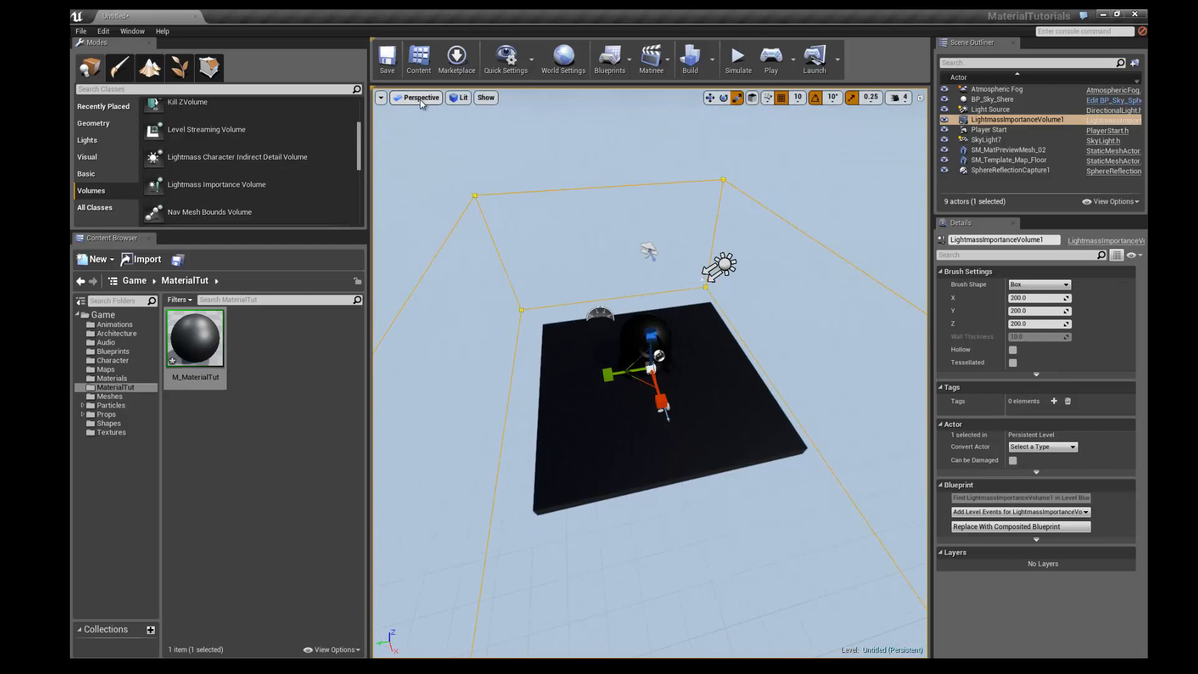
In the Top view, scale the Lightmass Importance Volume down along X to fit the floor more closely.
left_click(420, 99)
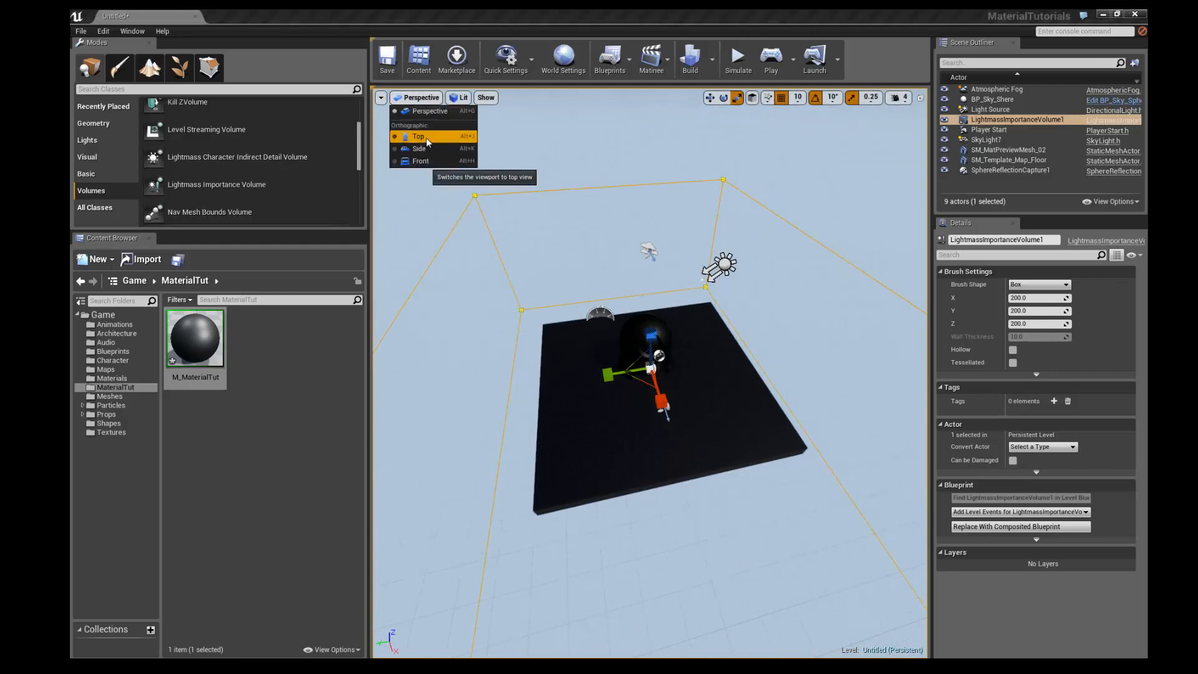
left_click(426, 139)
scroll(540, 258, "up", 3)
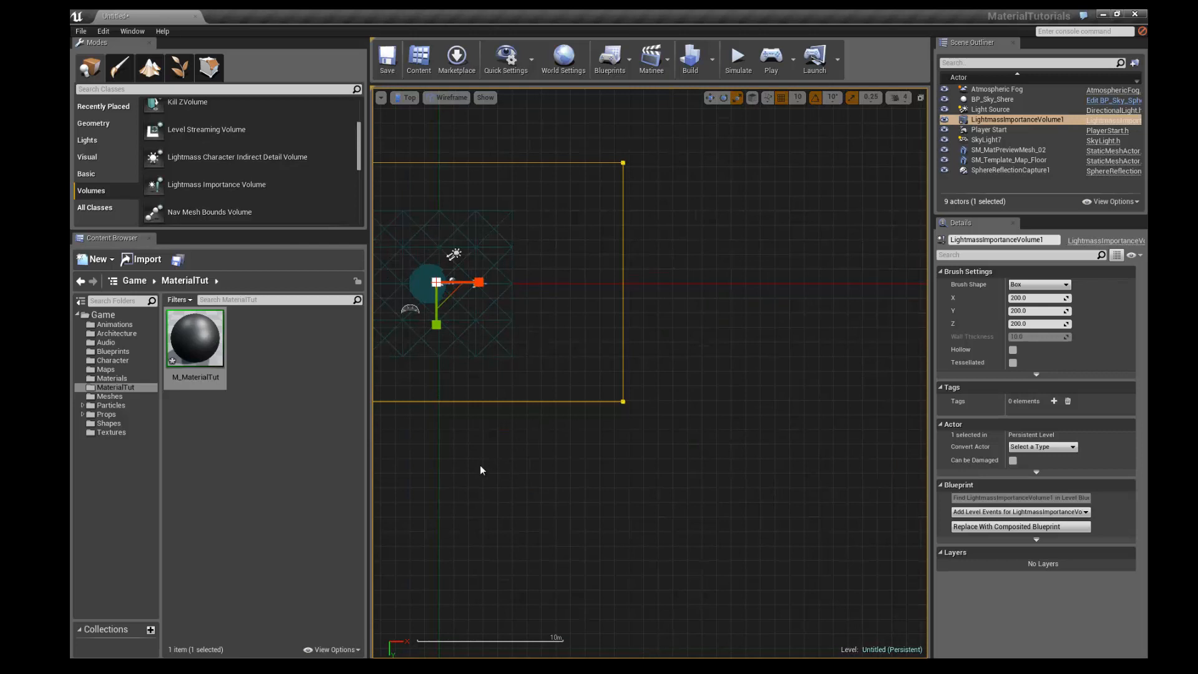
right_click_drag(483, 466, 293, 374)
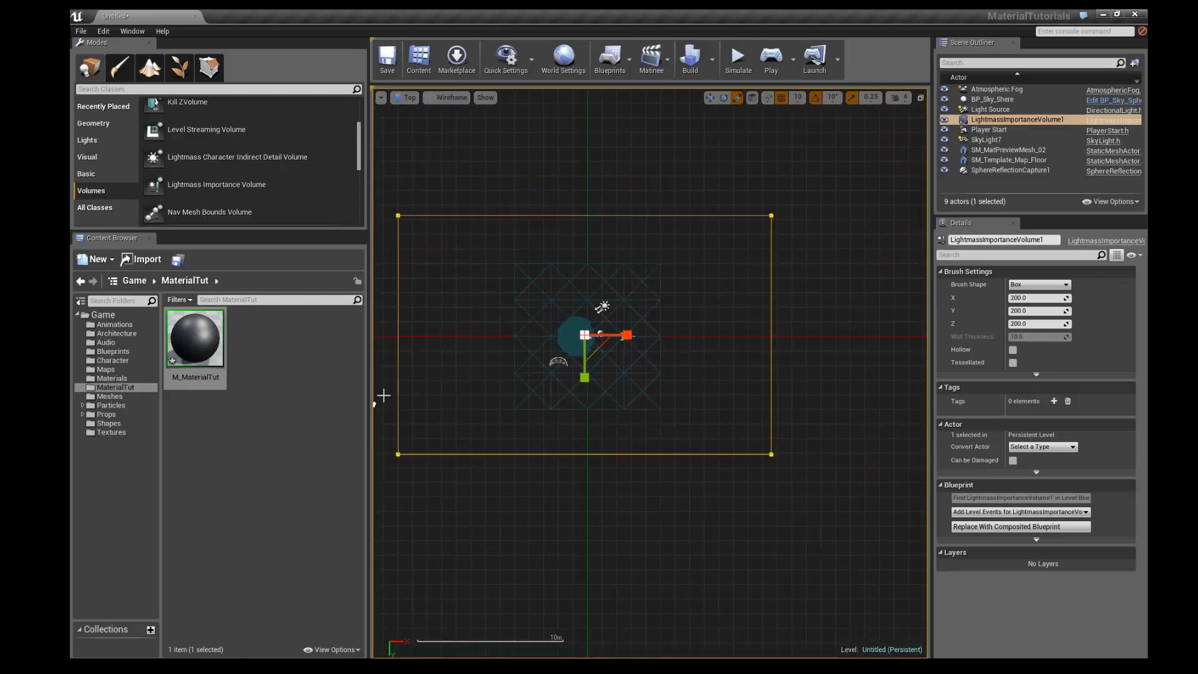
scroll(560, 335, "up", 2)
left_click_drag(671, 322, 632, 326)
left_click_drag(628, 366, 630, 350)
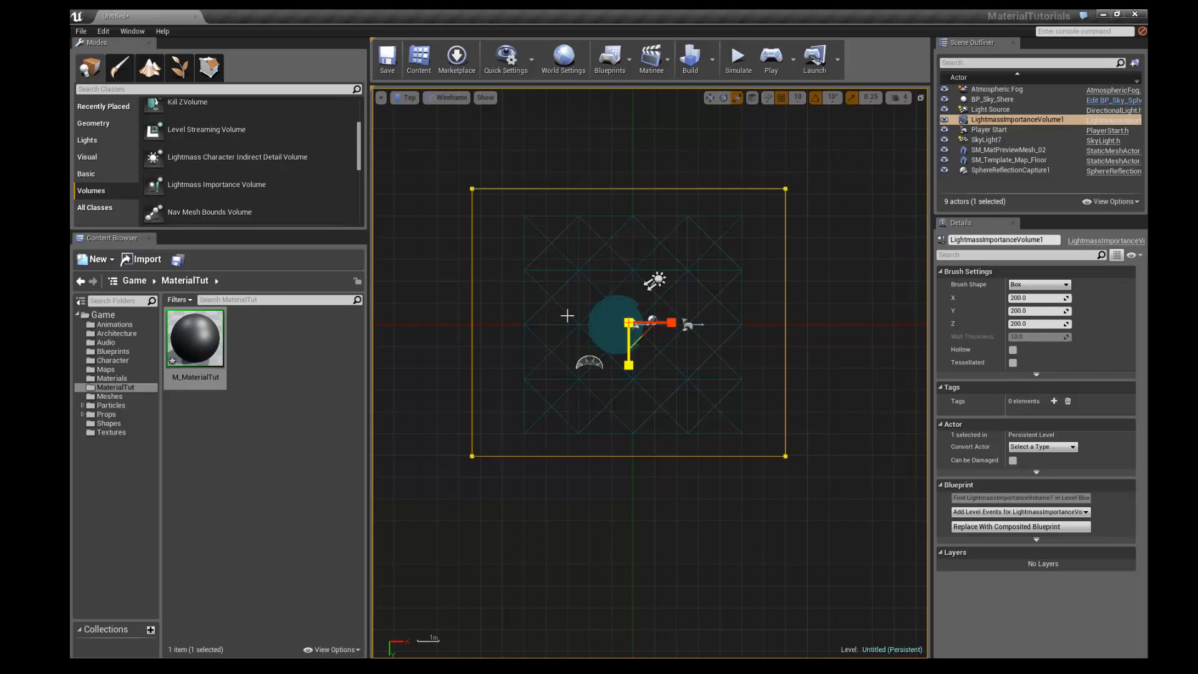
In the Side view, raise the Lightmass Importance Volume so its base sits just below the floor, and return to Perspective.
left_click(405, 98)
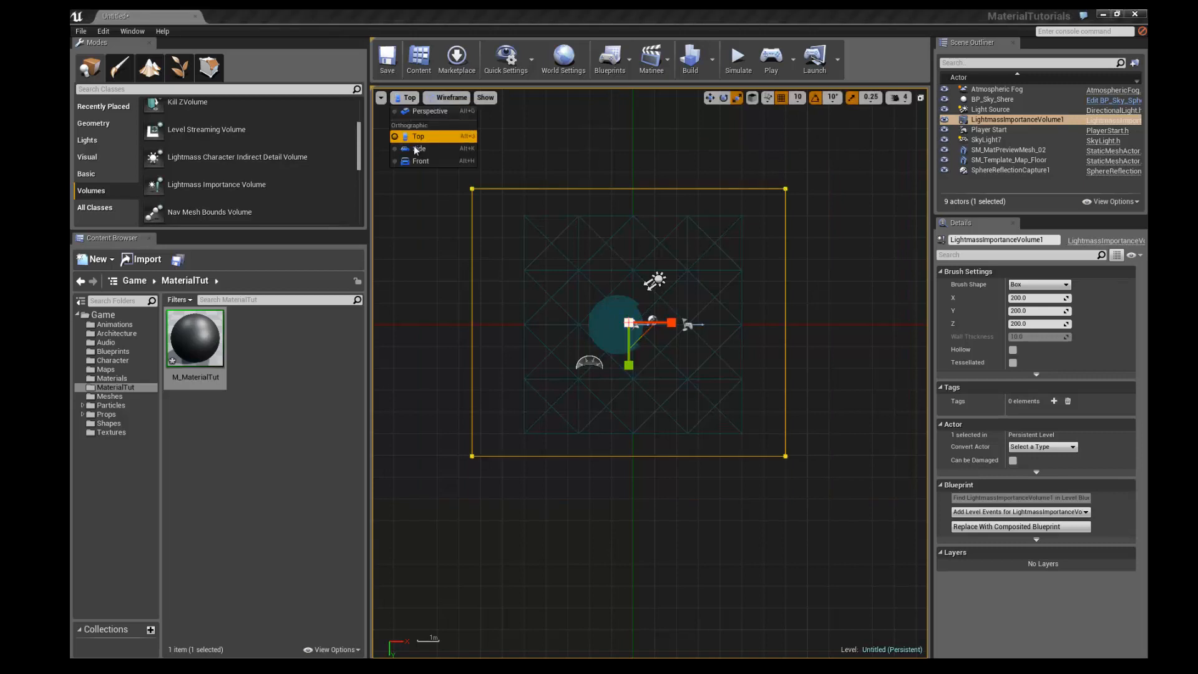
left_click(413, 144)
scroll(540, 373, "down", 2)
key("w")
left_click_drag(570, 448, 562, 411)
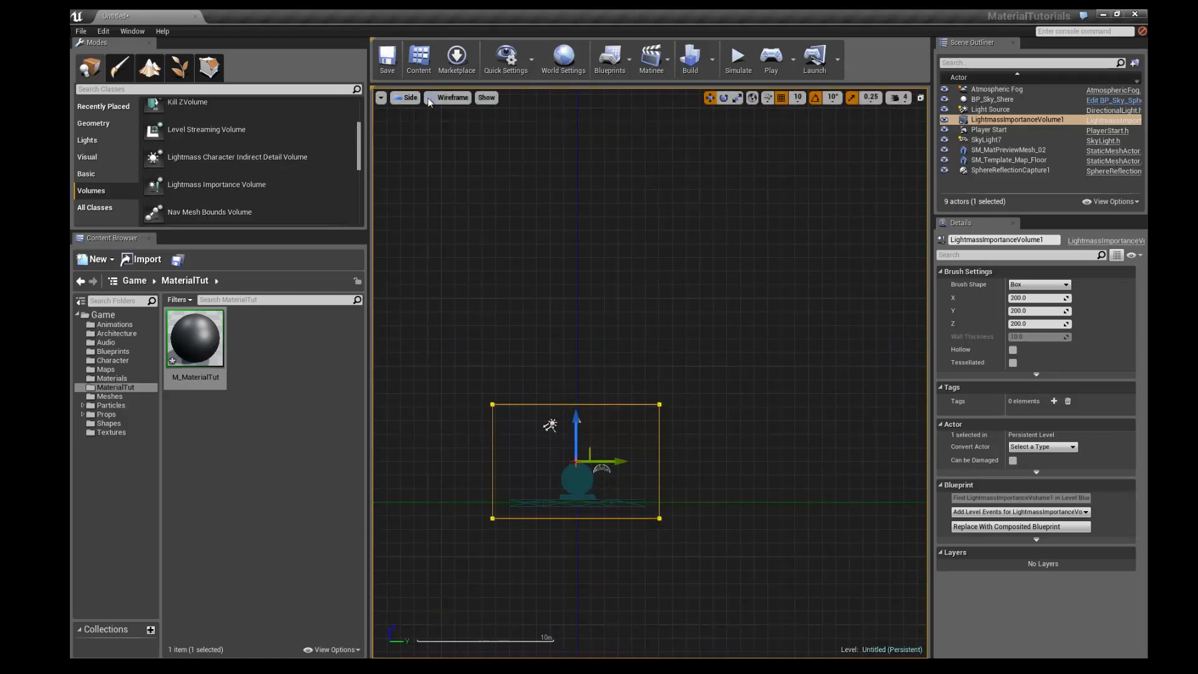
left_click(406, 97)
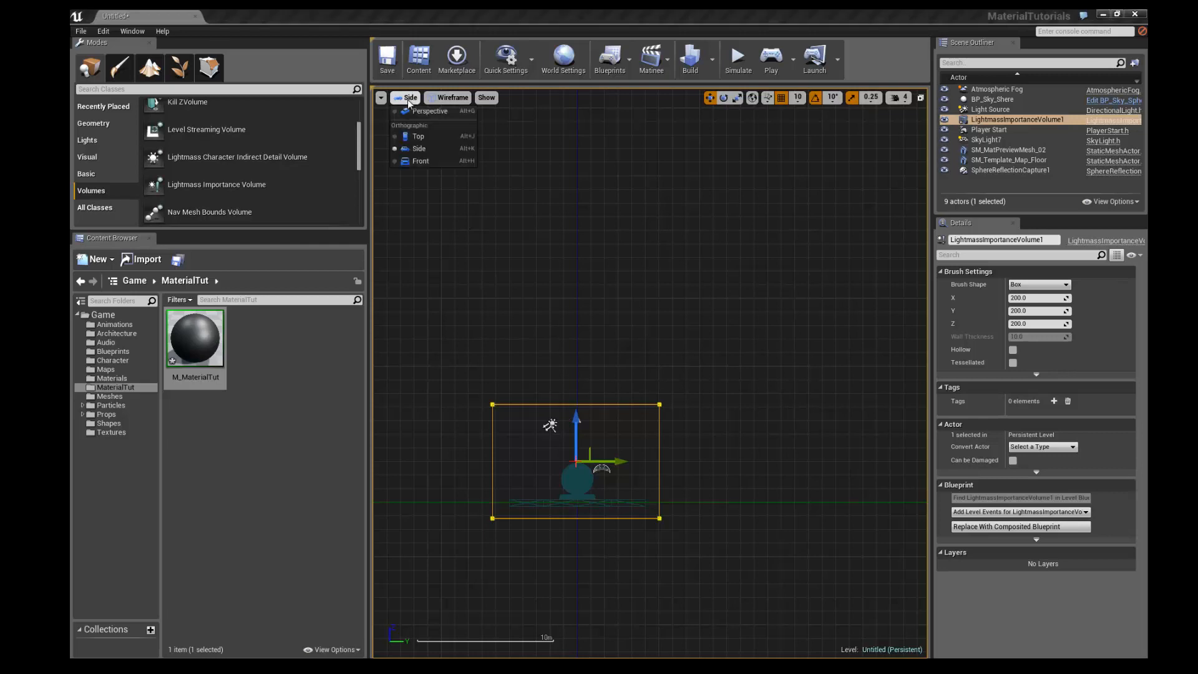
left_click(416, 112)
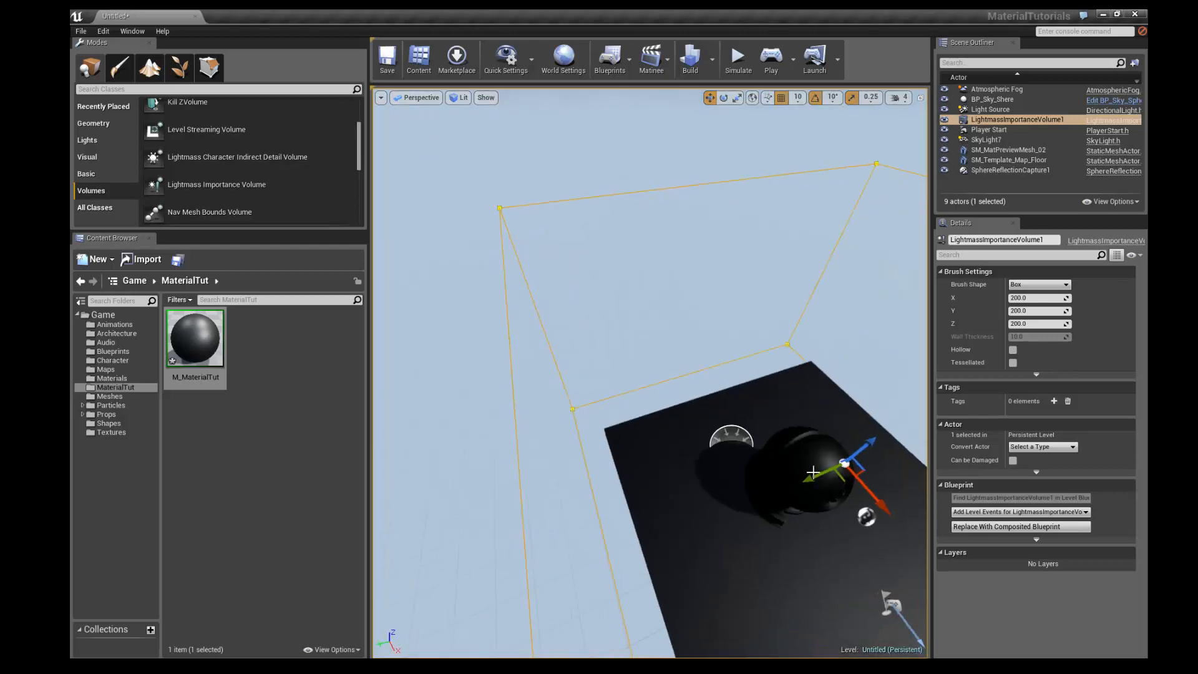
Focus on the preview mesh and examine the scene from several angles in game view and full screen.
left_click(806, 458)
key("f")
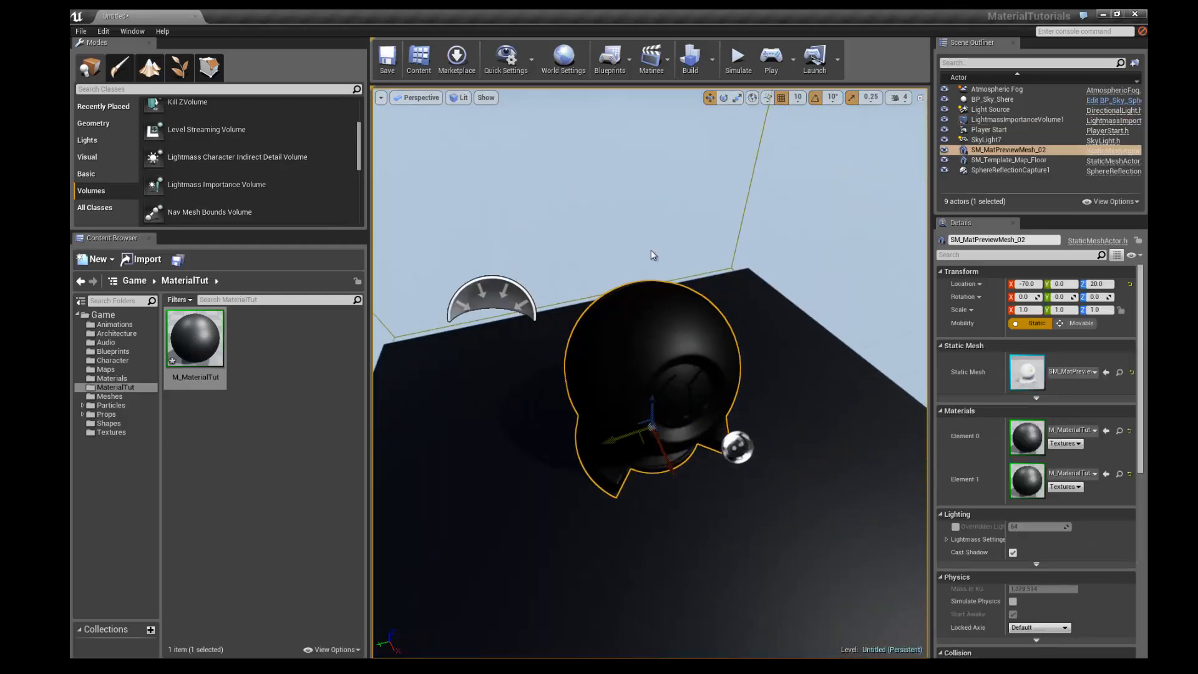
scroll(649, 249, "down", 3)
left_click_drag(639, 267, 721, 307, "alt")
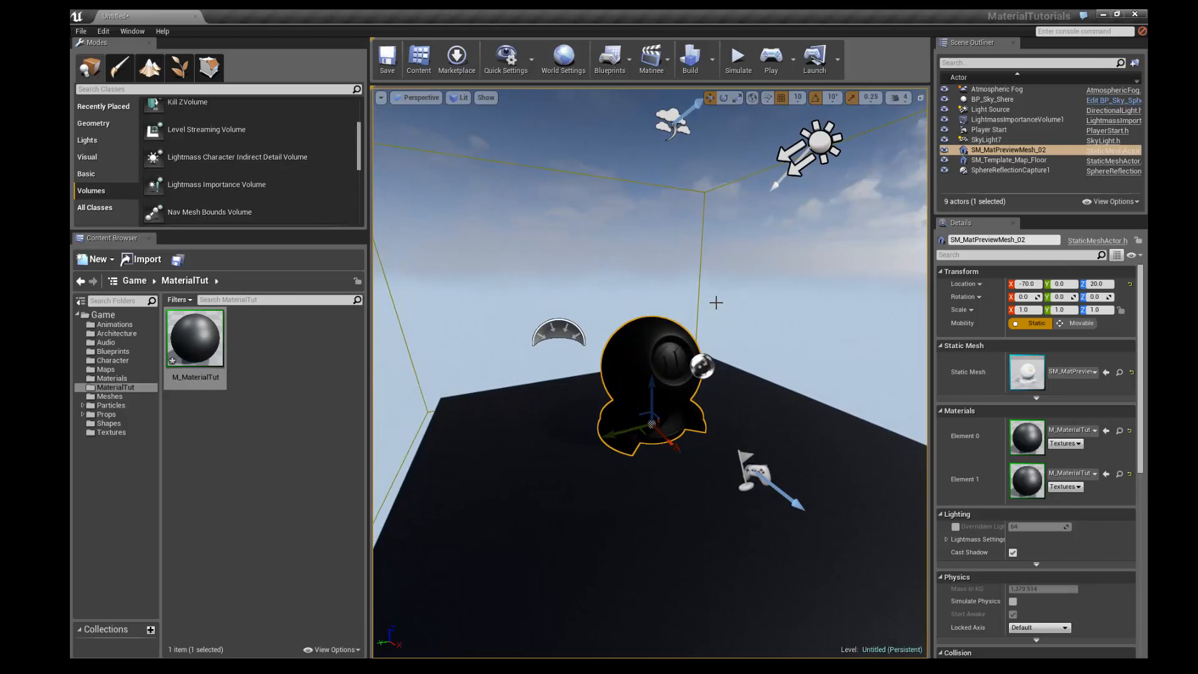
key("g")
left_click_drag(737, 307, 862, 305, "alt")
key("F11")
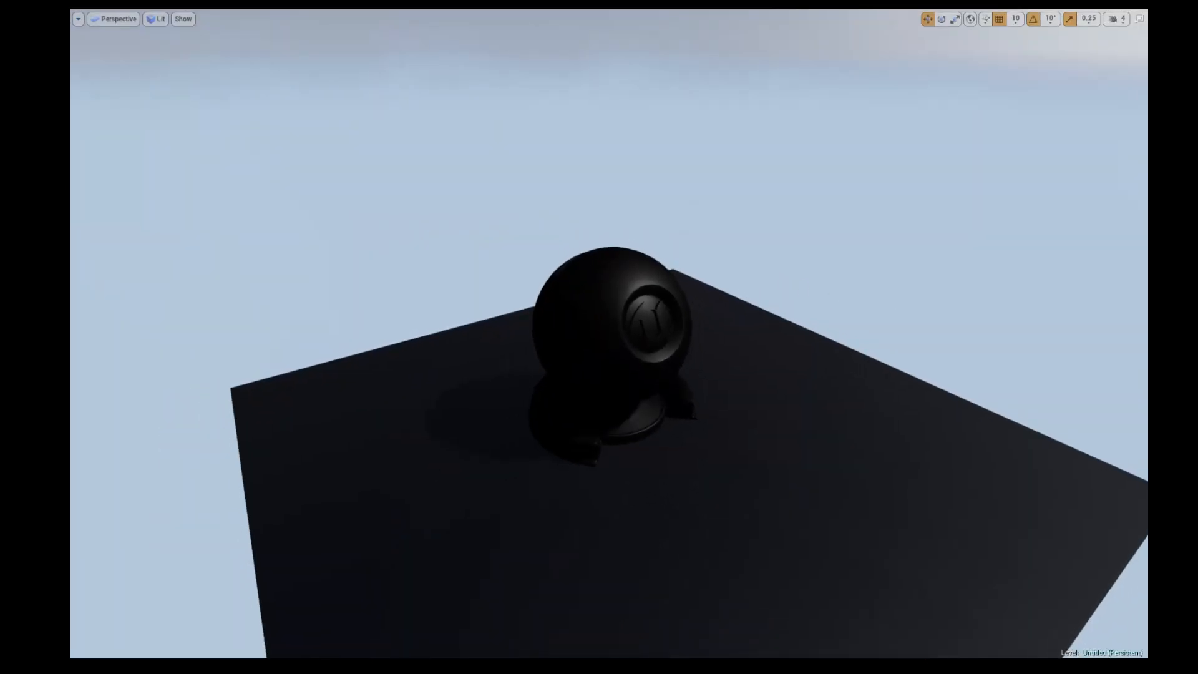
left_click_drag(909, 248, 884, 287, "alt")
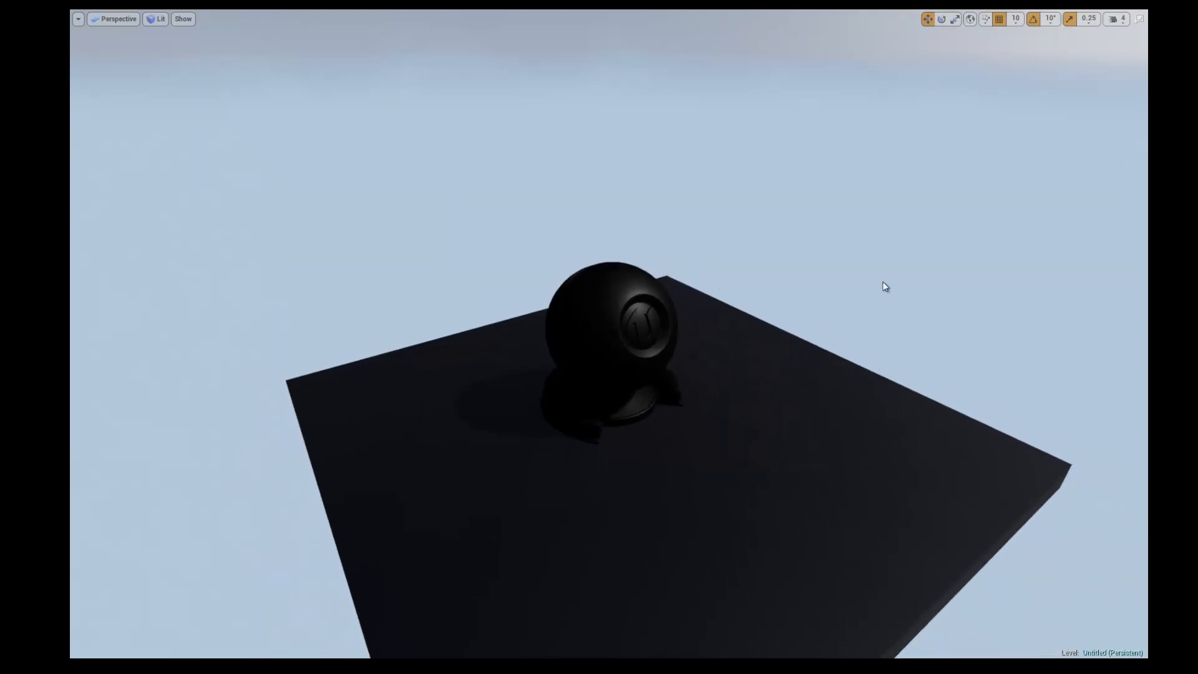
key("F11")
left_click_drag(773, 204, 743, 199, "alt")
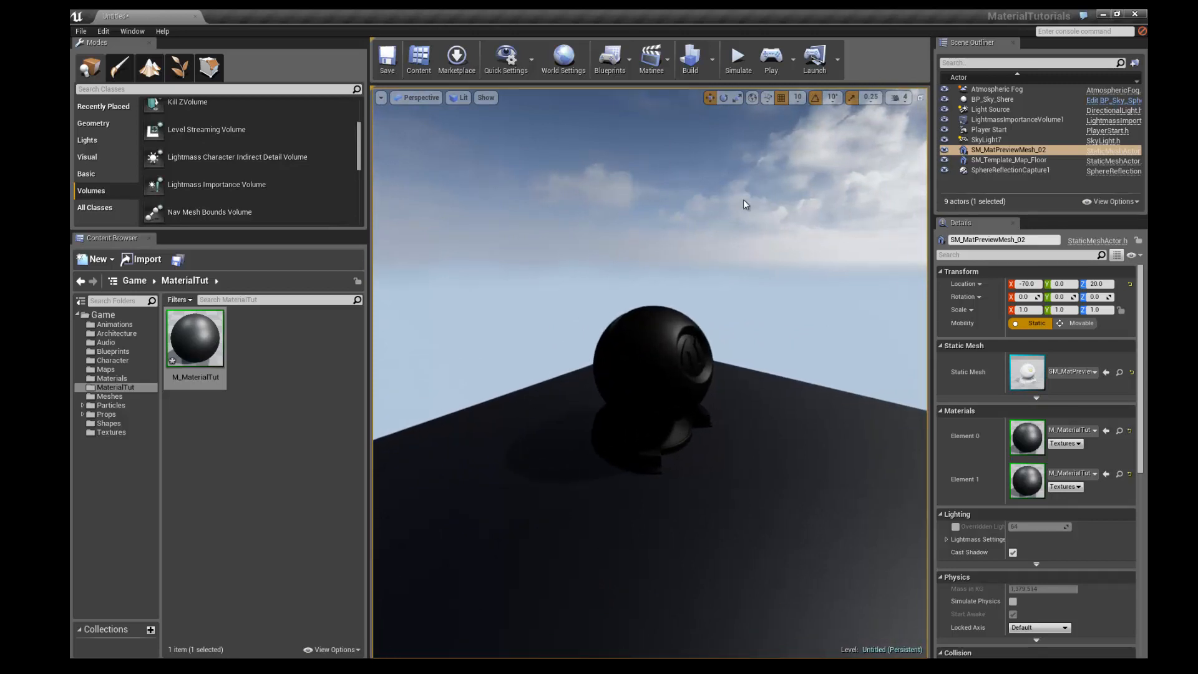
Build only the level's lighting and inspect the preview mesh and floor under the built light.
left_click(713, 63)
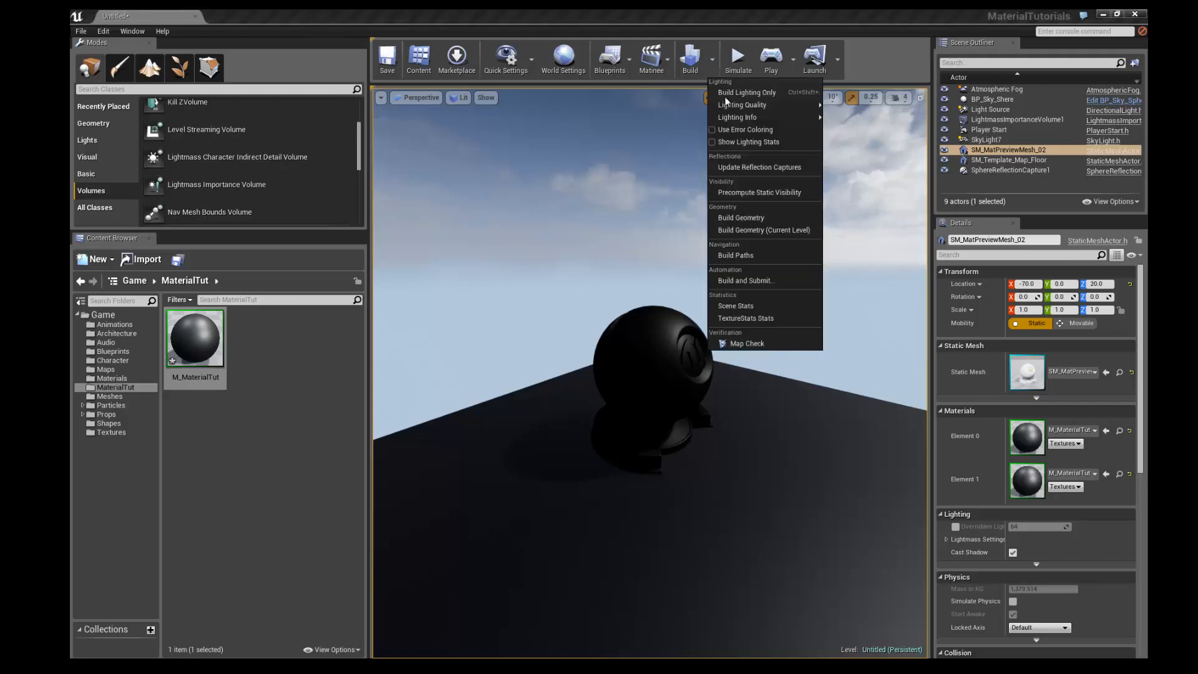
mouse_move(731, 106)
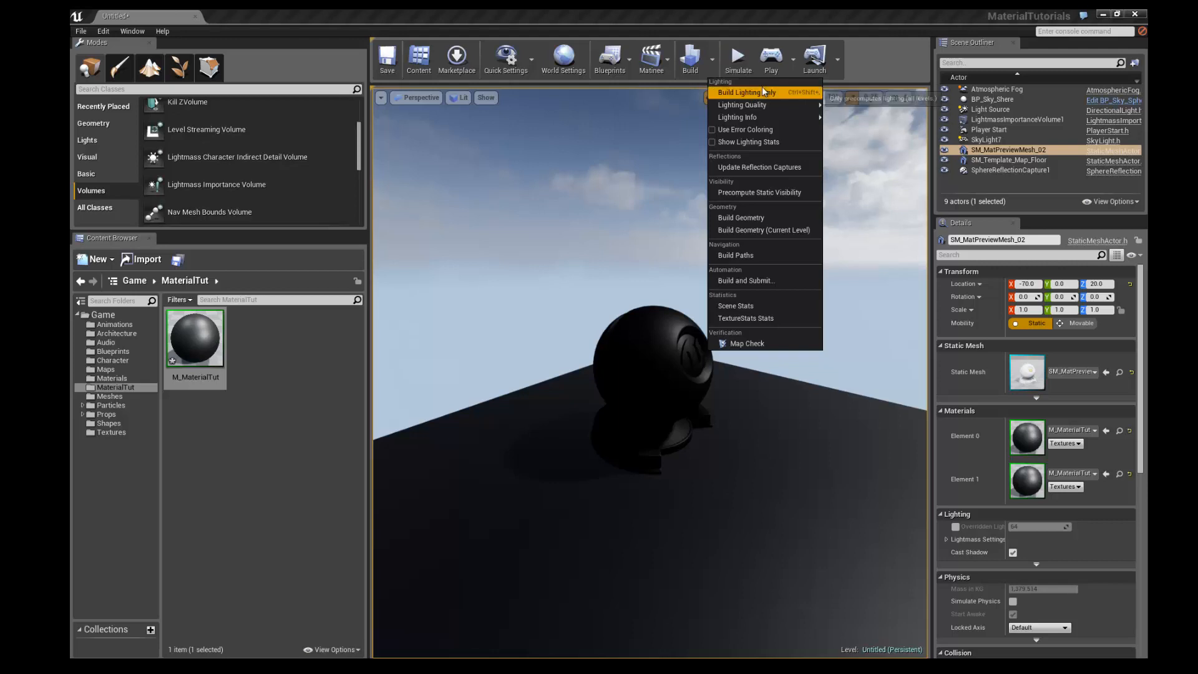
left_click(724, 93)
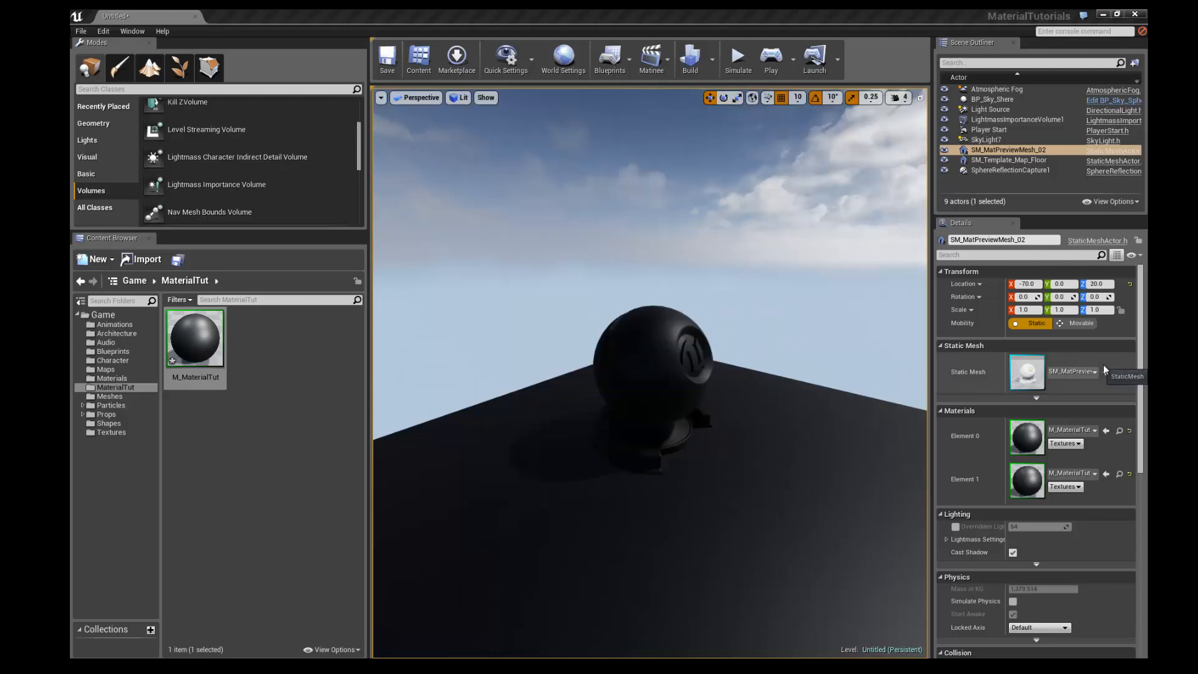
mouse_move(703, 305)
left_mouse_down("alt")
mouse_move(762, 300)
mouse_move(397, 310)
mouse_move(409, 294)
mouse_move(620, 283)
mouse_move(574, 287)
mouse_move(690, 396)
left_mouse_up("alt")
left_click_drag(794, 326, 698, 264, "alt")
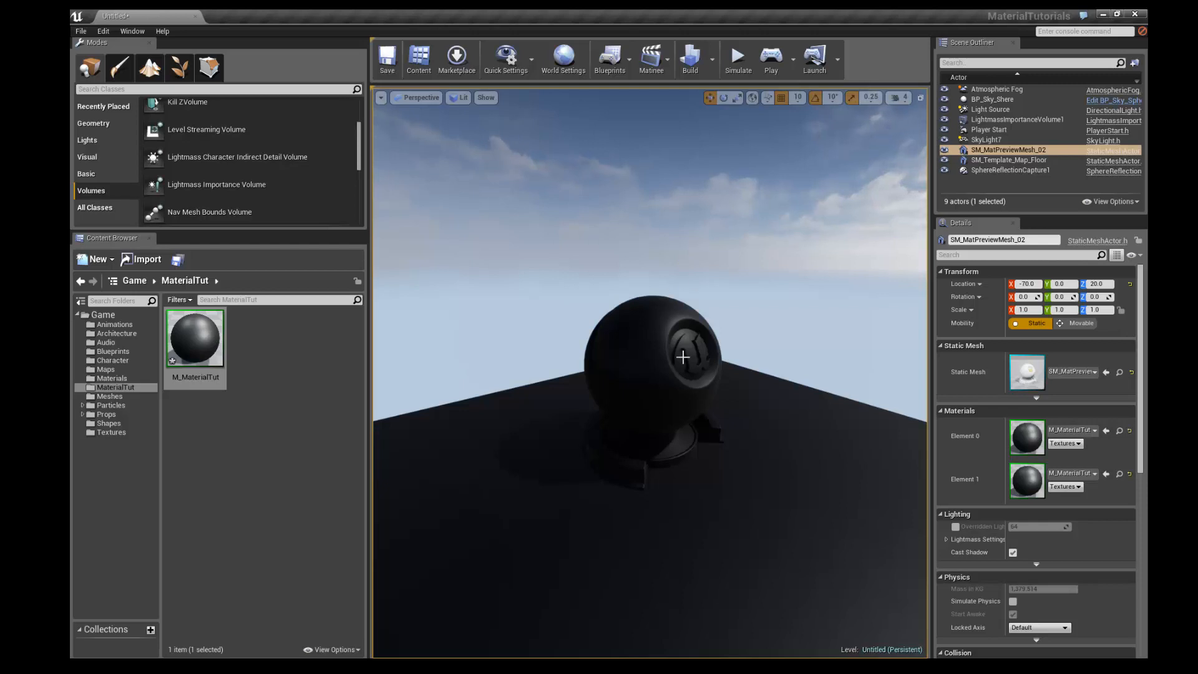
scroll(673, 336, "down", 1)
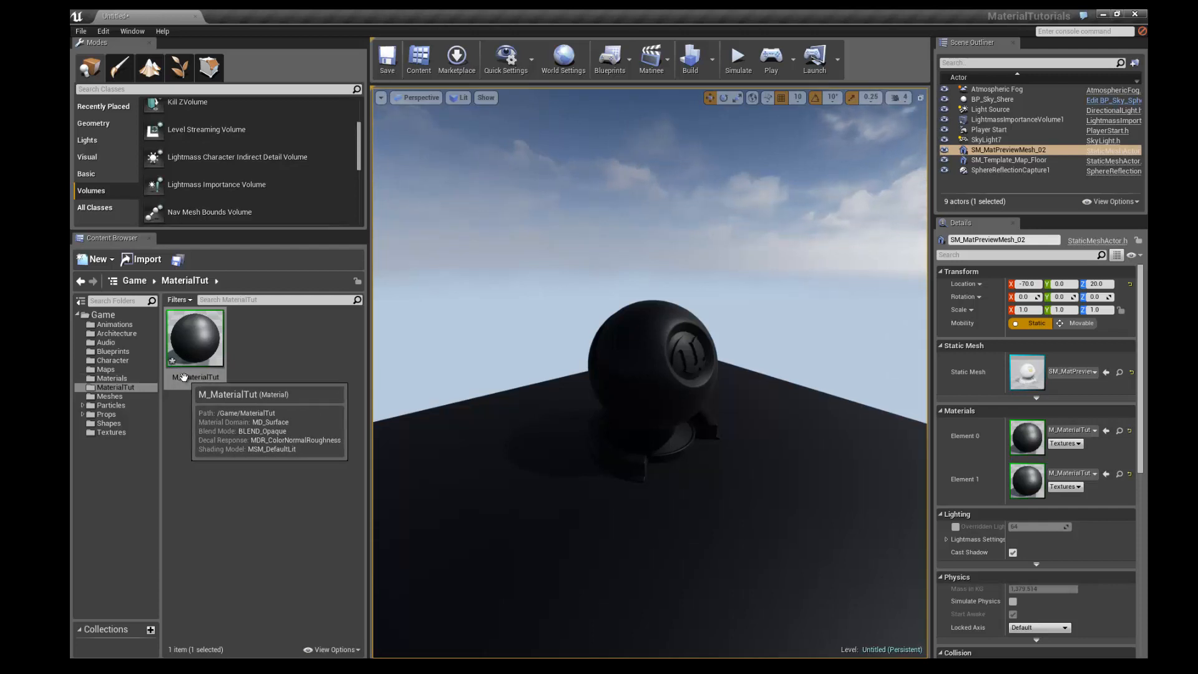
right_click(196, 327)
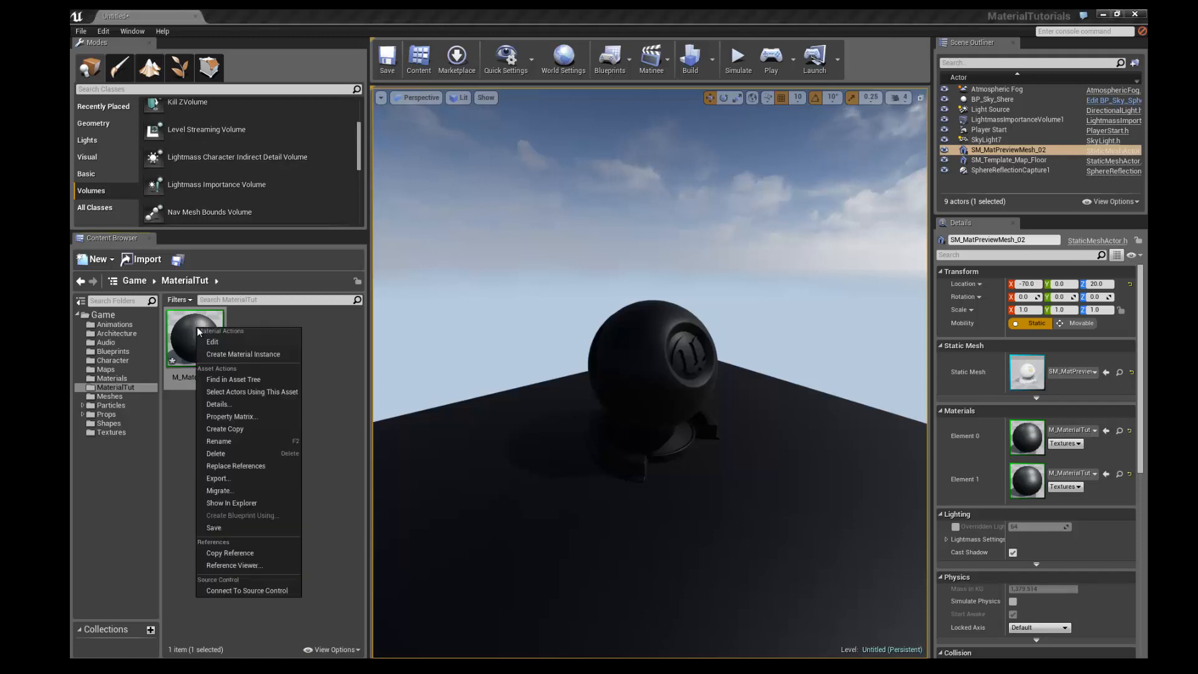
left_click(235, 526)
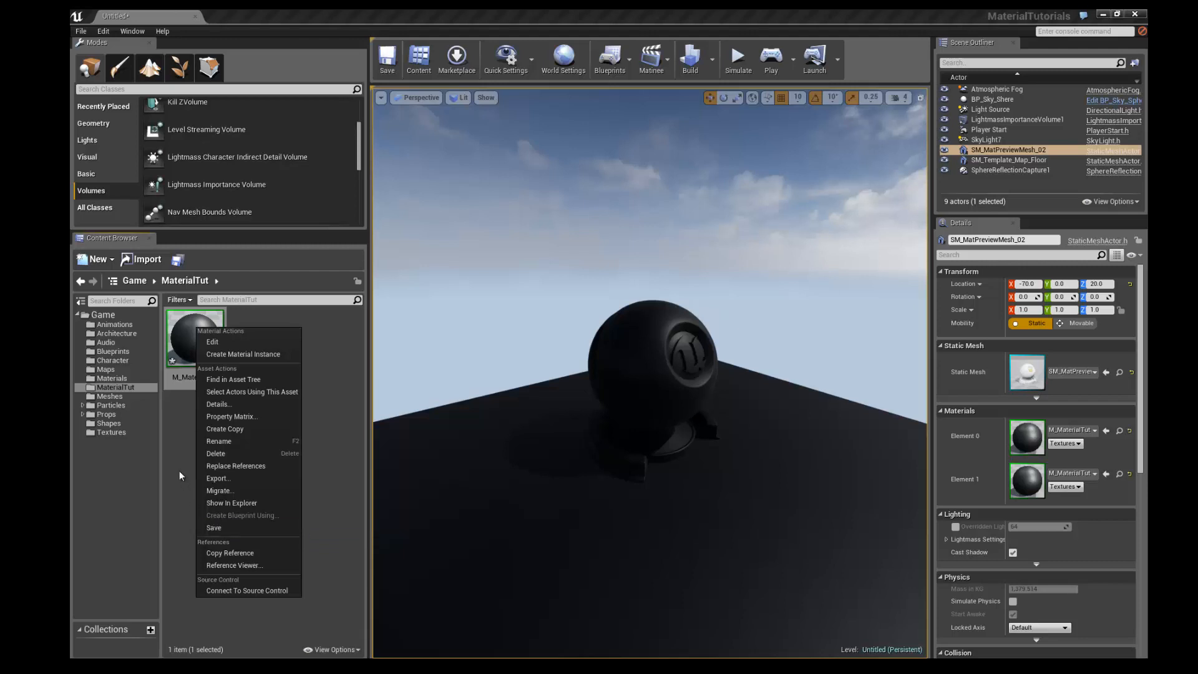
Save all unsaved content, storing the untitled level as MaterialTutorial in the project's Maps folder.
left_click(81, 31)
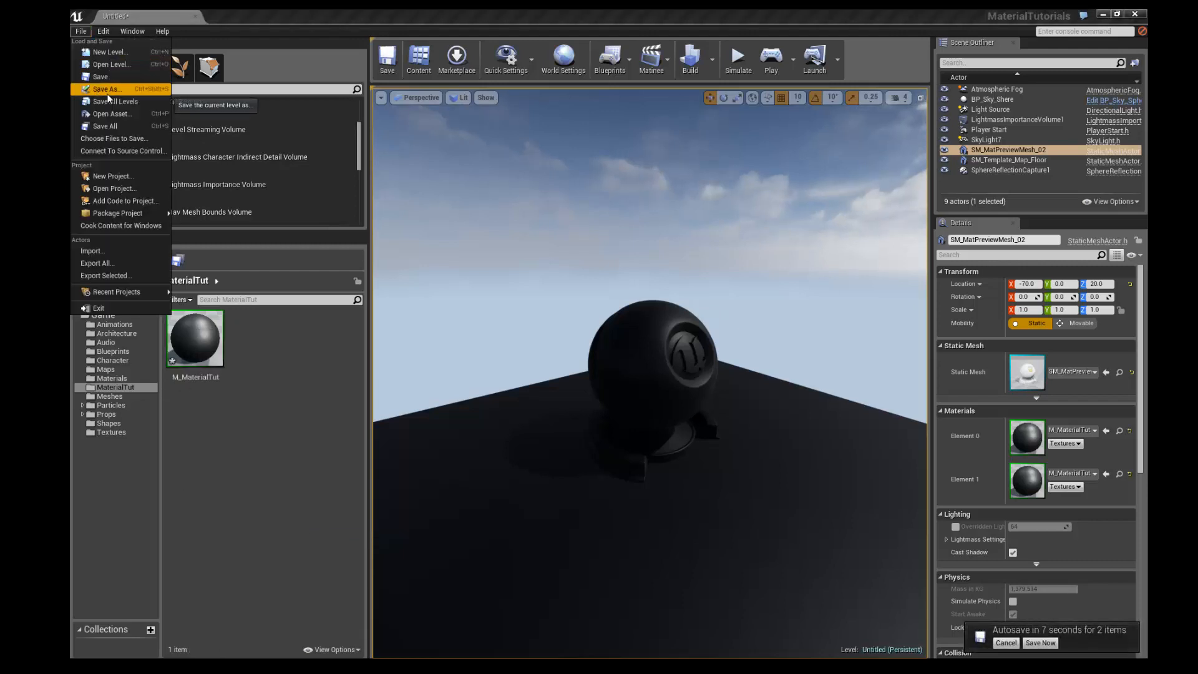
left_click(108, 122)
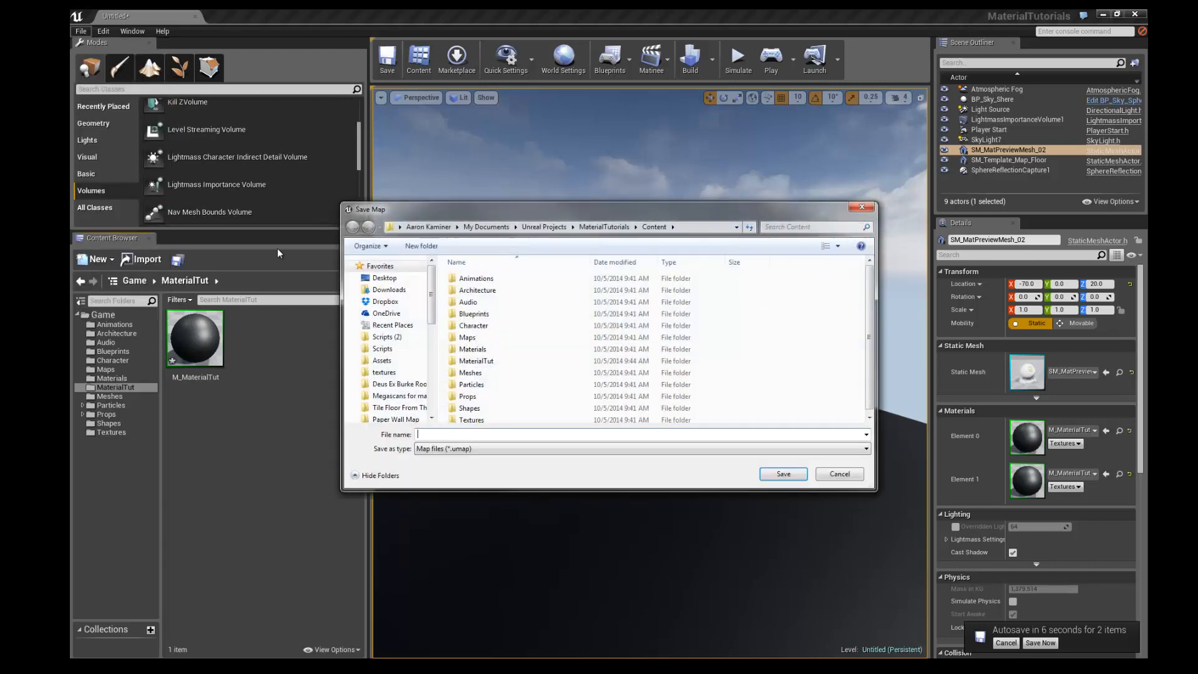
left_click_drag(432, 211, 400, 153)
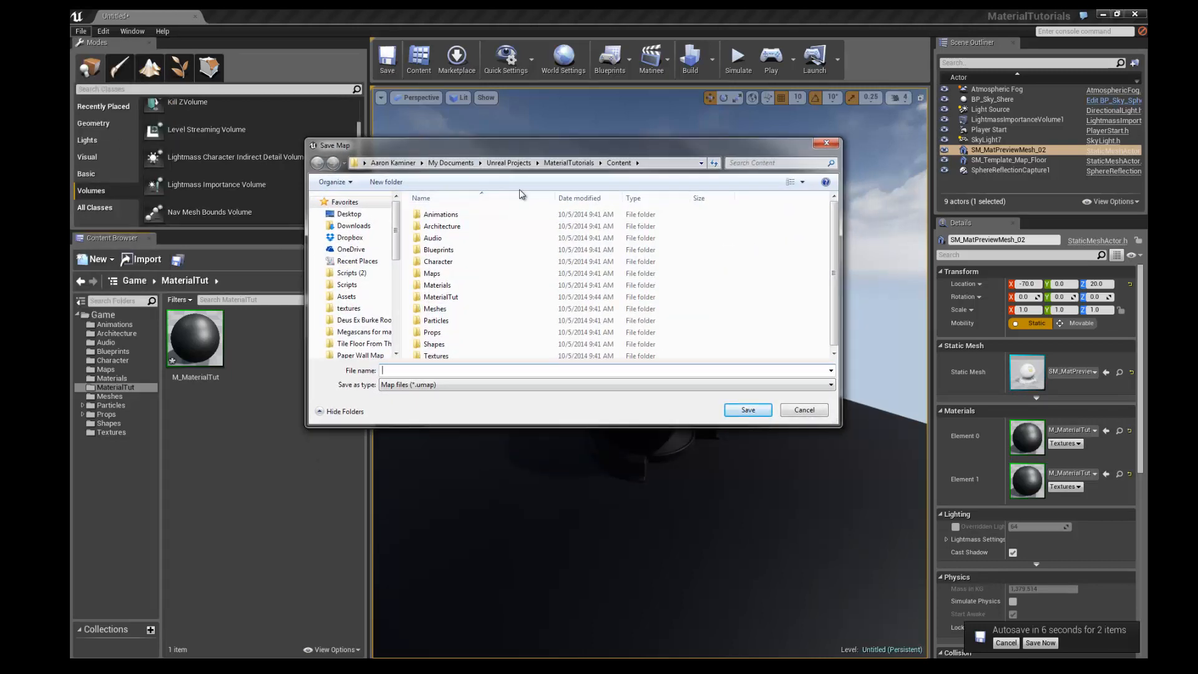
left_click_drag(519, 141, 519, 127)
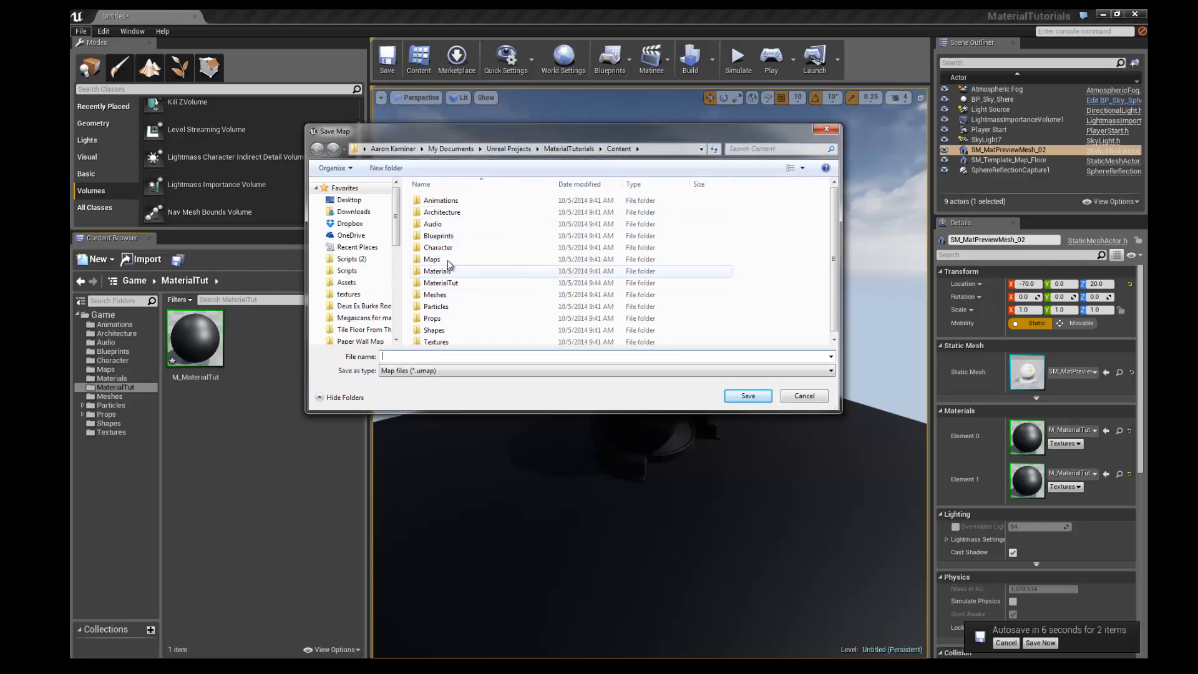
left_click(450, 261)
double_click(451, 266)
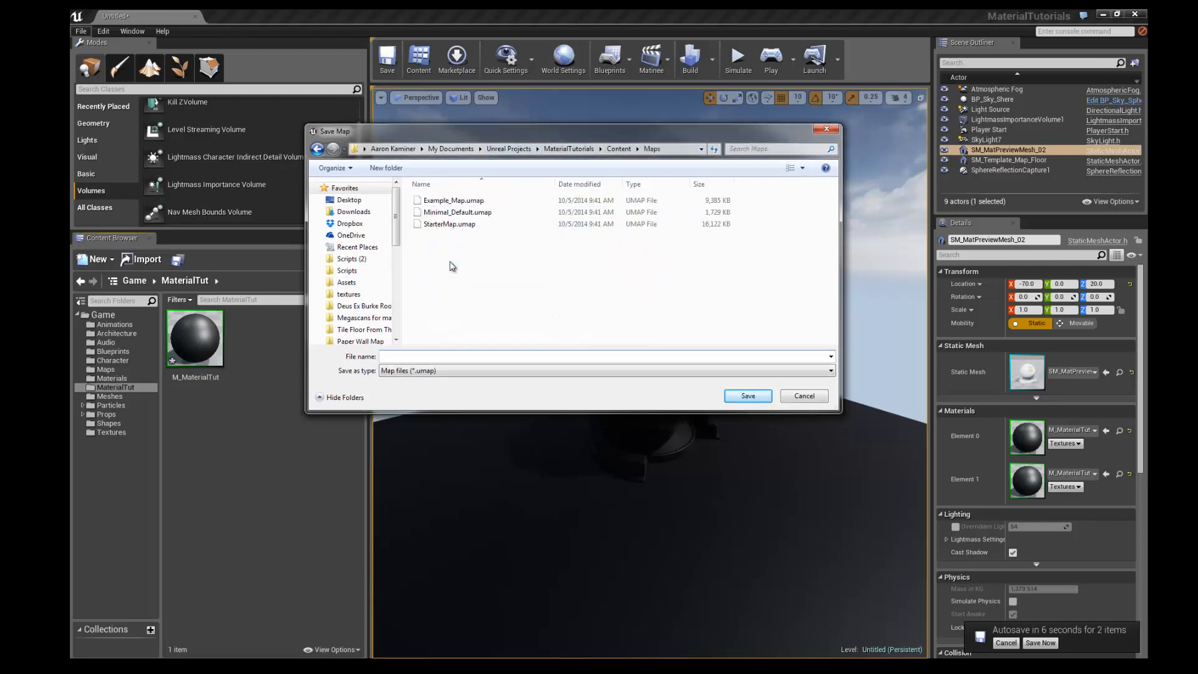
left_click(404, 357)
type("M")
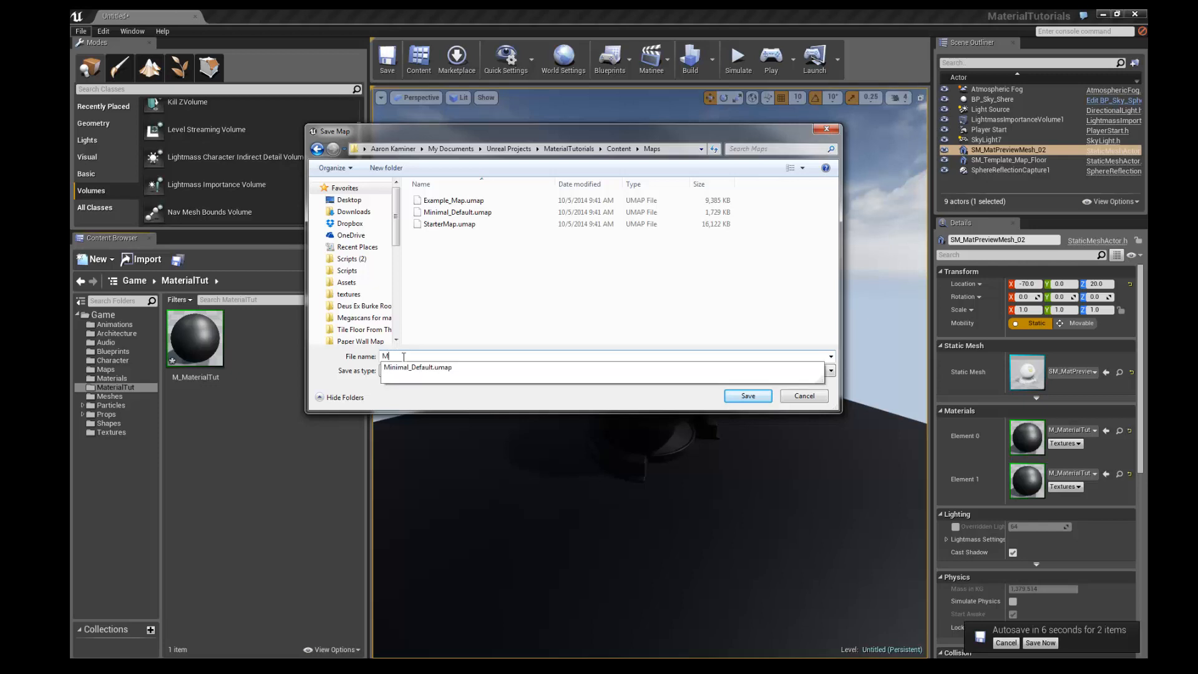
type("aterialTut")
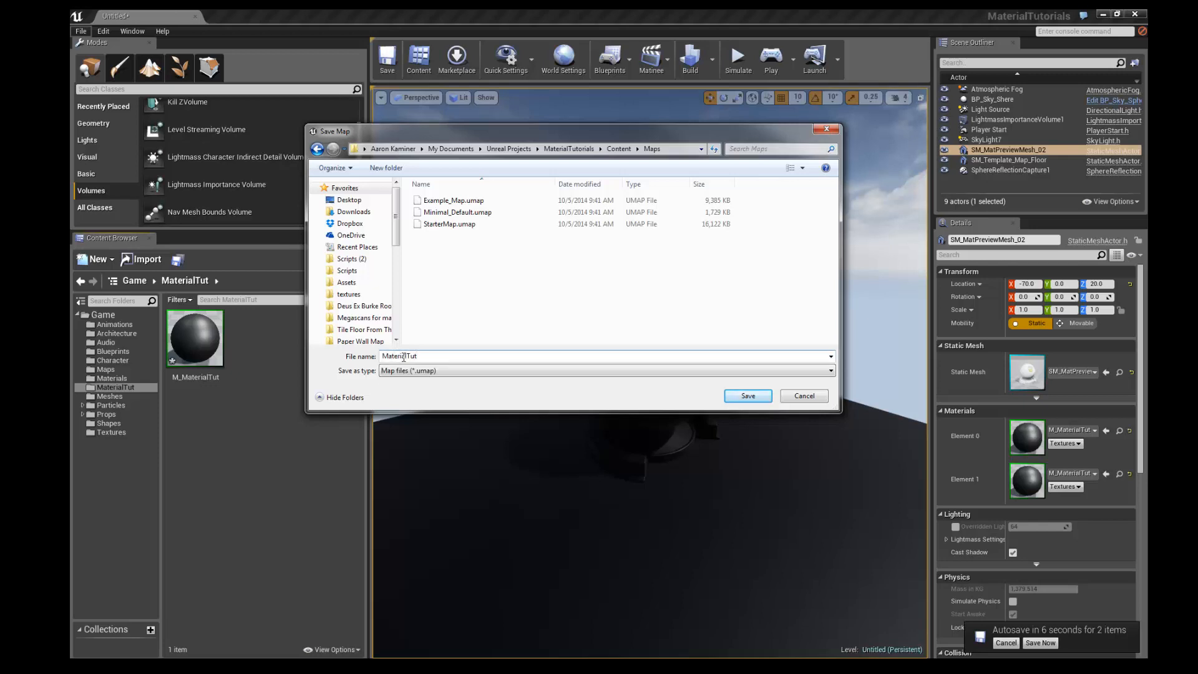
type("orial")
key("Return")
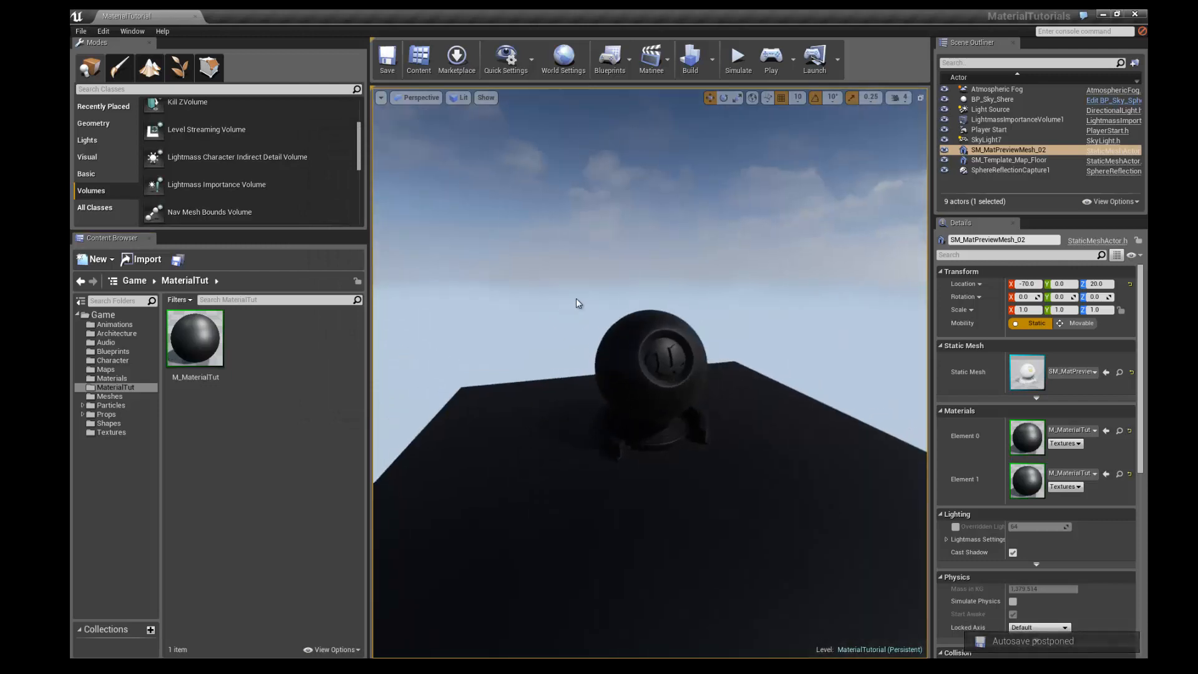
Save all remaining changes in the project once more and view the preview mesh from a slightly different angle.
left_click(85, 30)
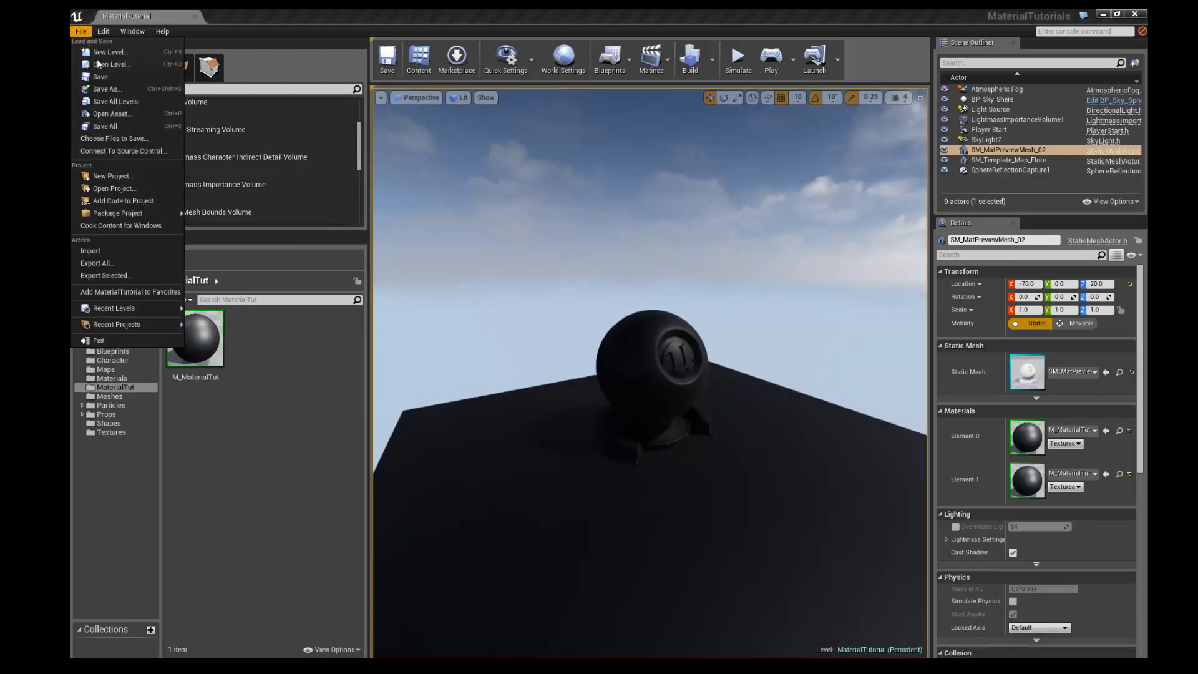
left_click(107, 125)
mouse_move(648, 269)
left_mouse_down("alt")
mouse_move(686, 268)
mouse_move(522, 270)
mouse_move(574, 279)
mouse_move(664, 268)
left_mouse_up("alt")
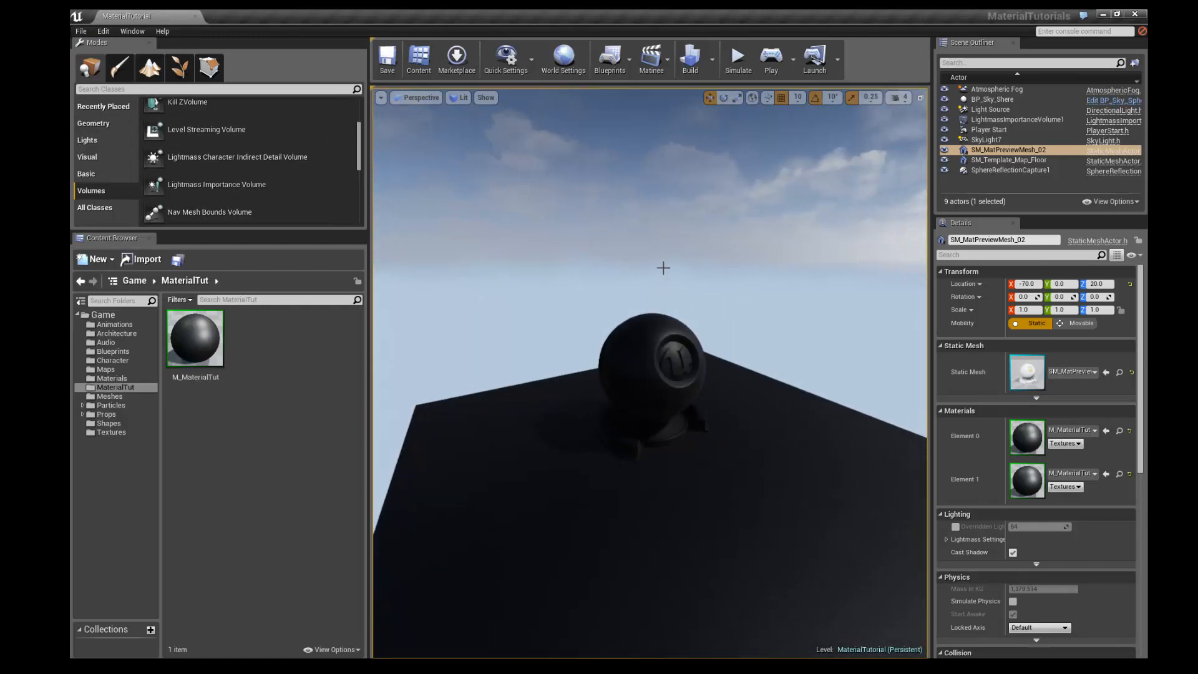